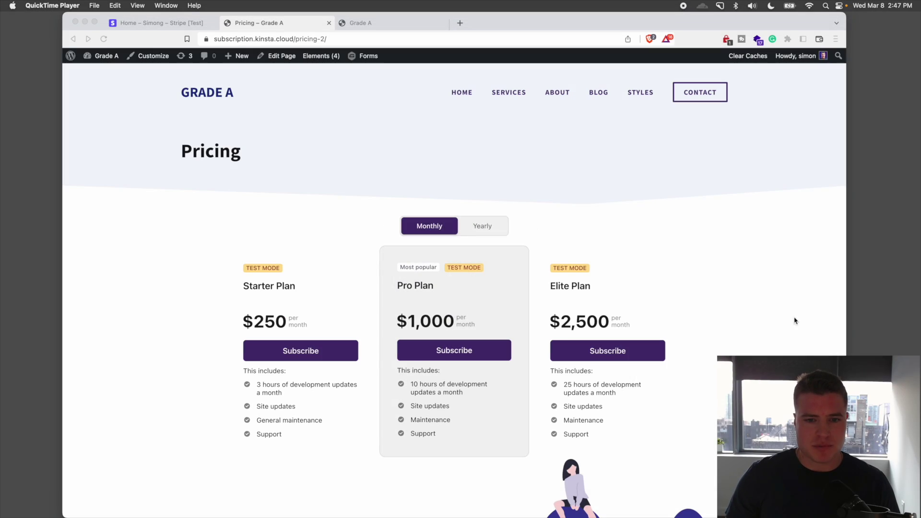
- Show yearly prices on the pricing page, then start and leave a Starter Plan checkout
{"action": "left_click", "coordinate": [487, 230]}
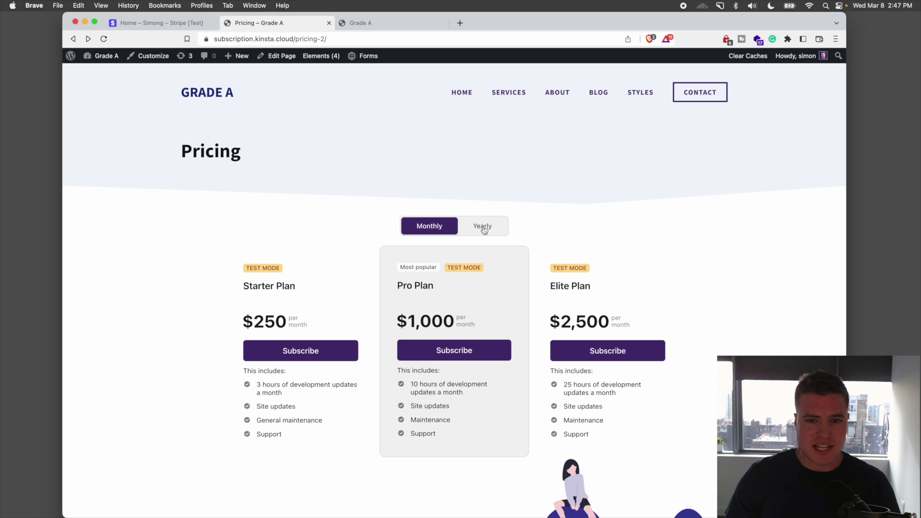
{"action": "left_click", "coordinate": [484, 230]}
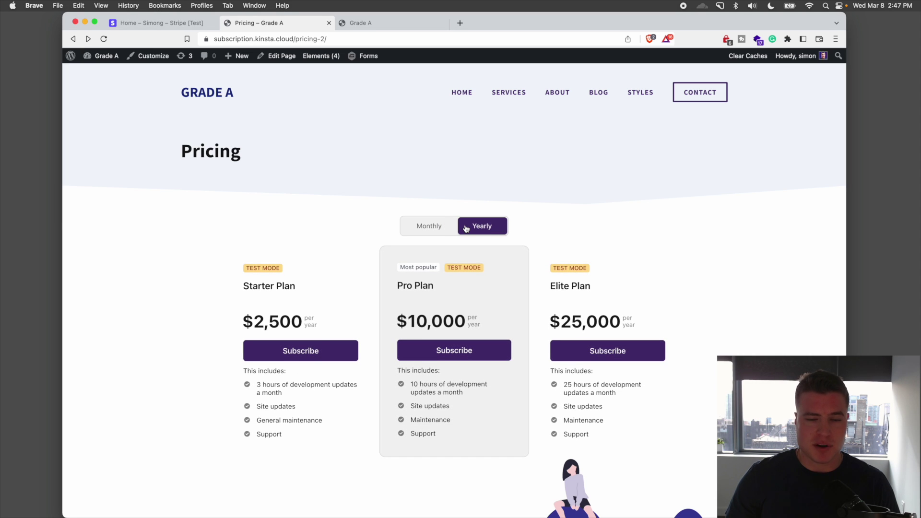
{"action": "left_click", "coordinate": [309, 359]}
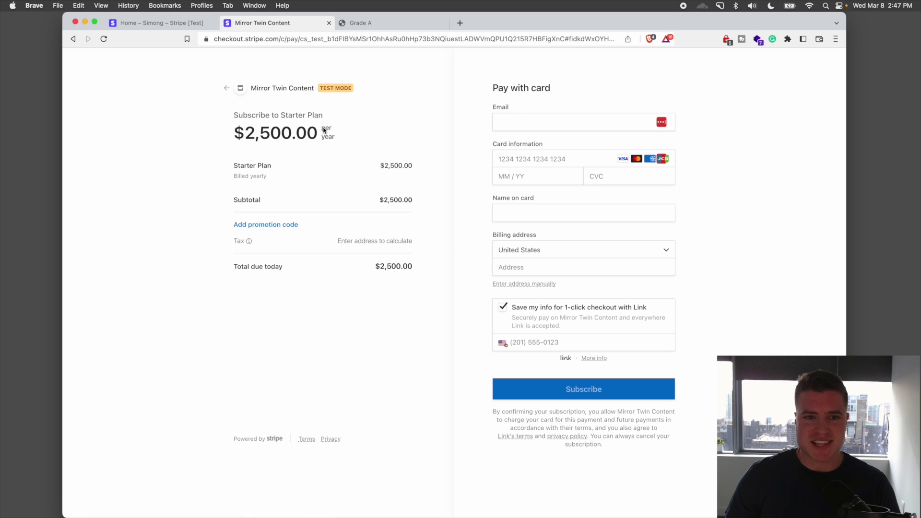
{"action": "left_click", "coordinate": [231, 89]}
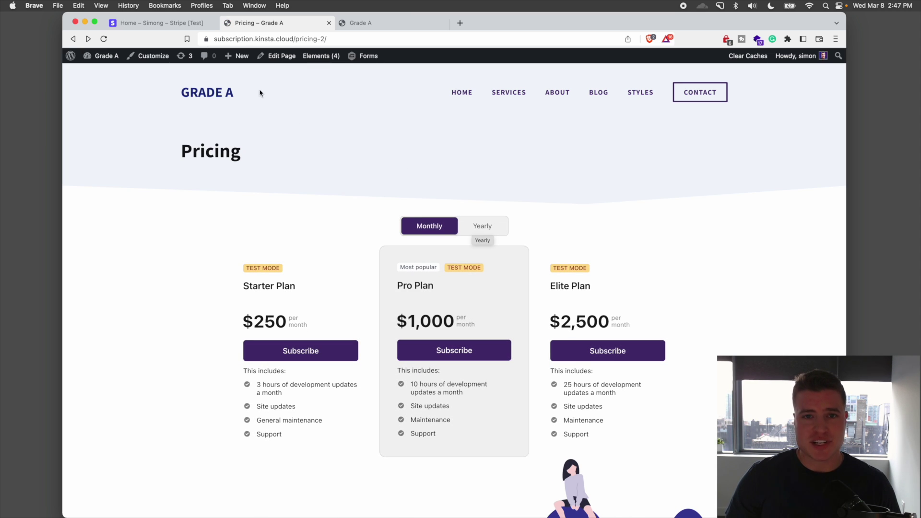
- In Stripe, dismiss the customization card and go to Products > Pricing tables
{"action": "left_click", "coordinate": [186, 27]}
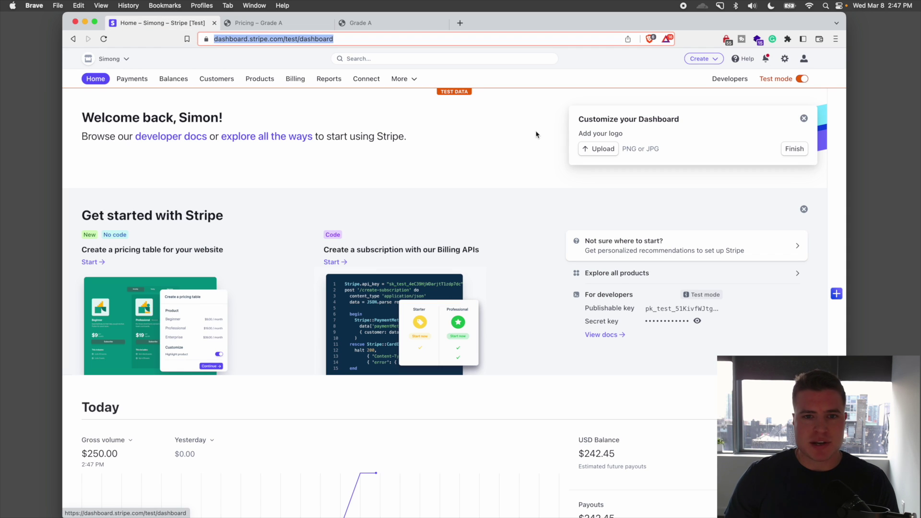
{"action": "left_click", "coordinate": [803, 118]}
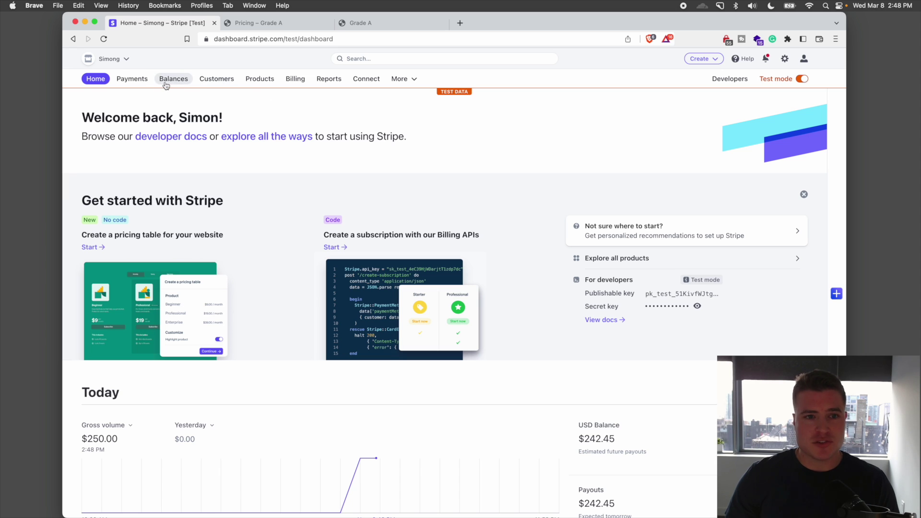
{"action": "left_click", "coordinate": [246, 81]}
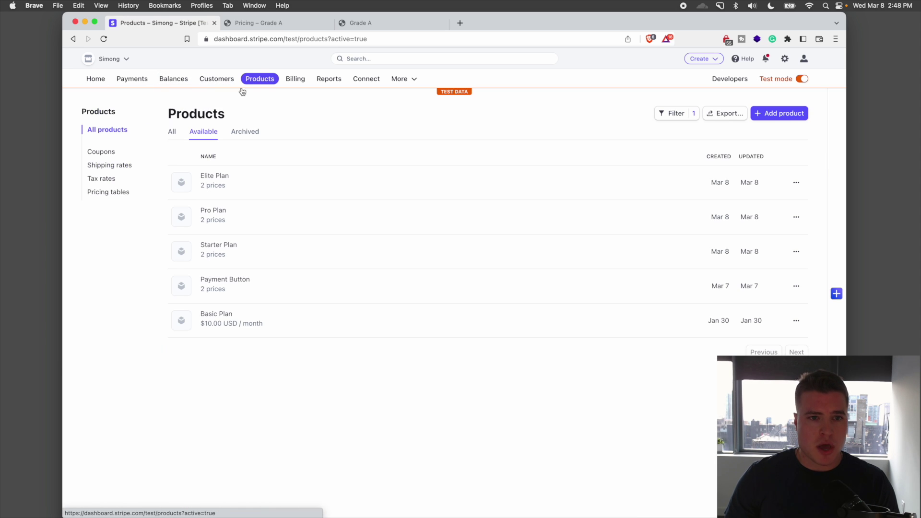
{"action": "left_click", "coordinate": [126, 192]}
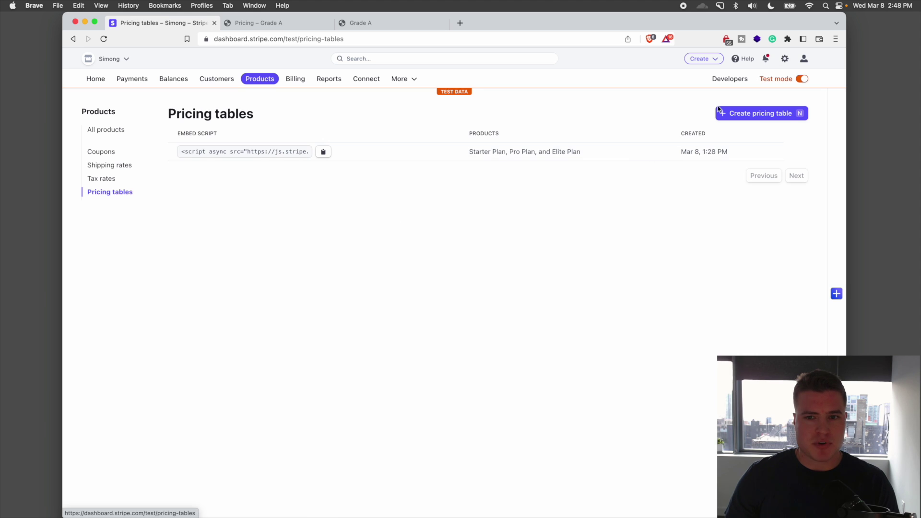
- Create a pricing table with a new product 'Starter Plan' priced at $250 per month
{"action": "left_click", "coordinate": [744, 114]}
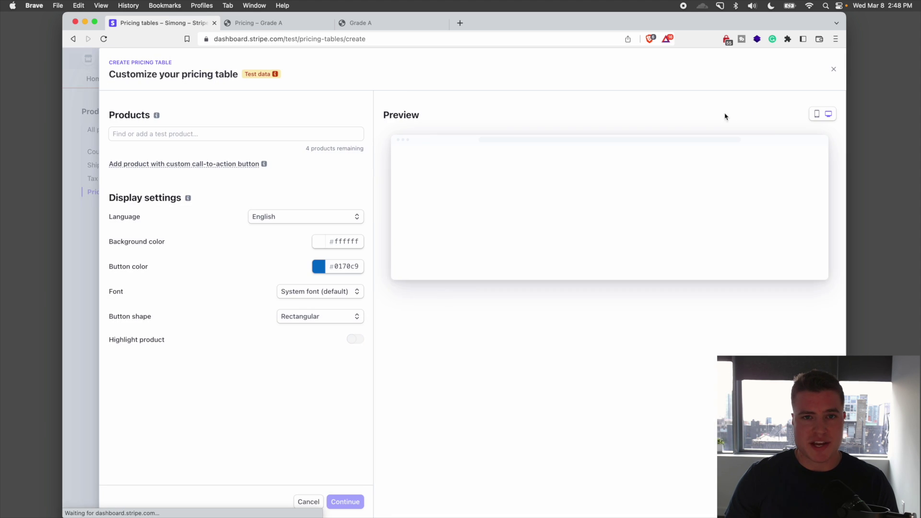
{"action": "left_click", "coordinate": [222, 132]}
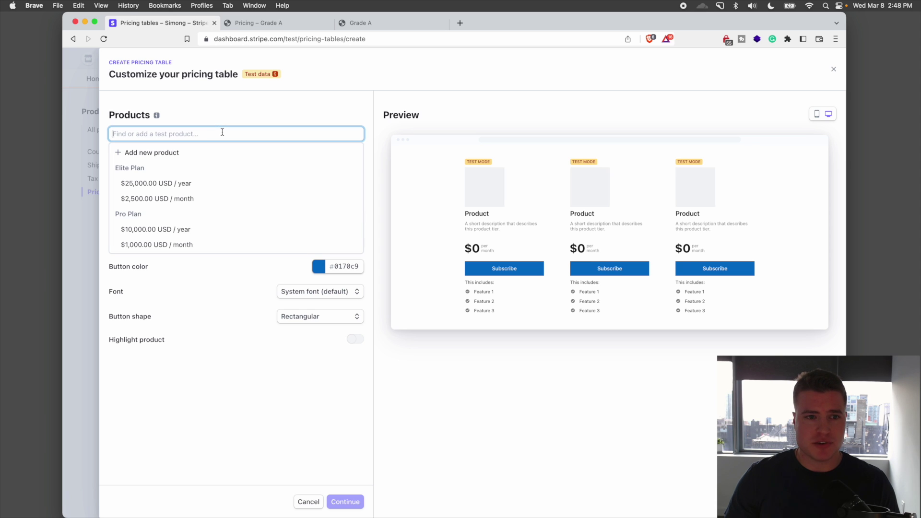
{"action": "left_click", "coordinate": [182, 152]}
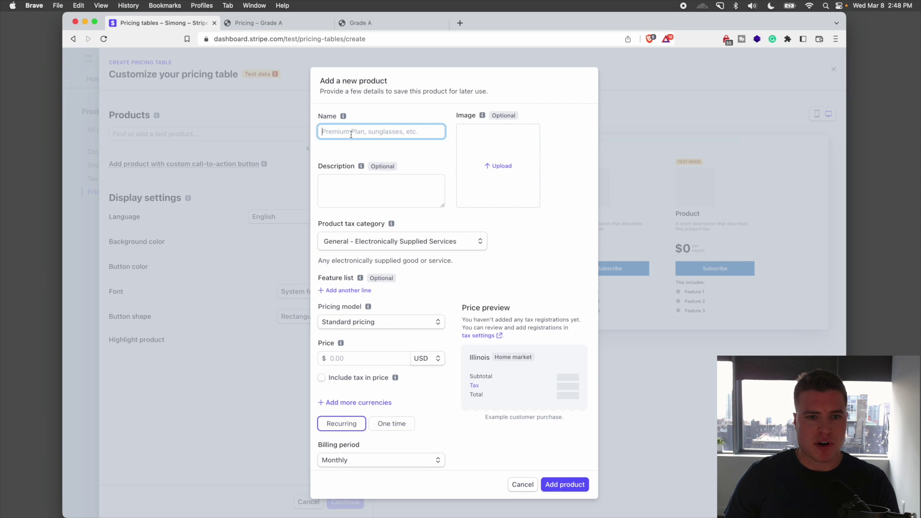
{"action": "type", "text": "Starter Plan"}
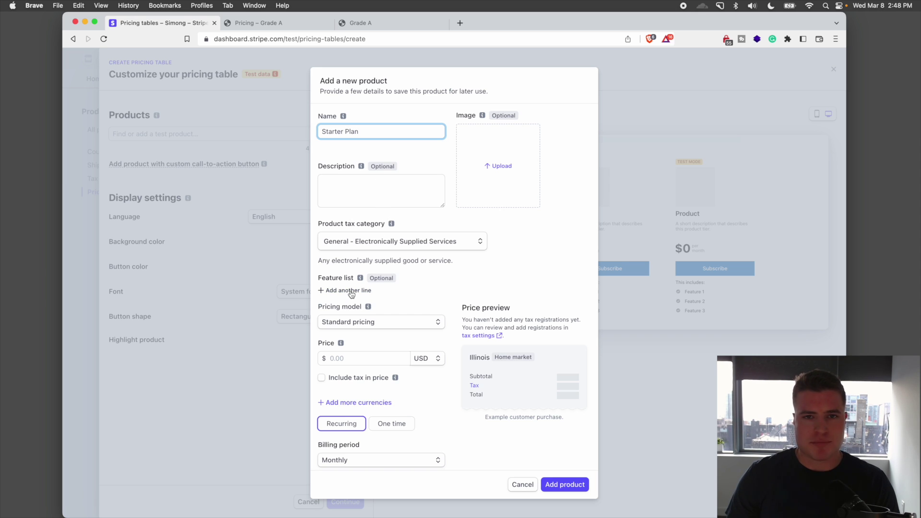
{"action": "left_click", "coordinate": [353, 357]}
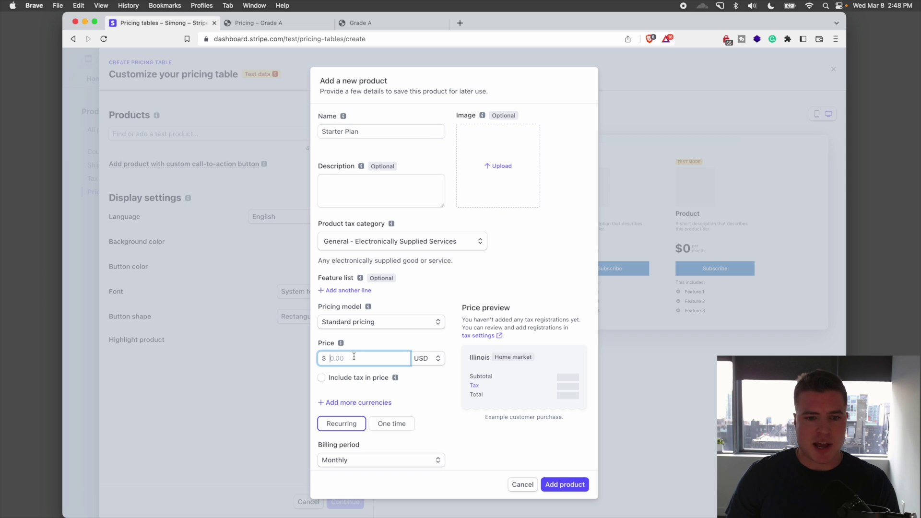
{"action": "type", "text": "250.00"}
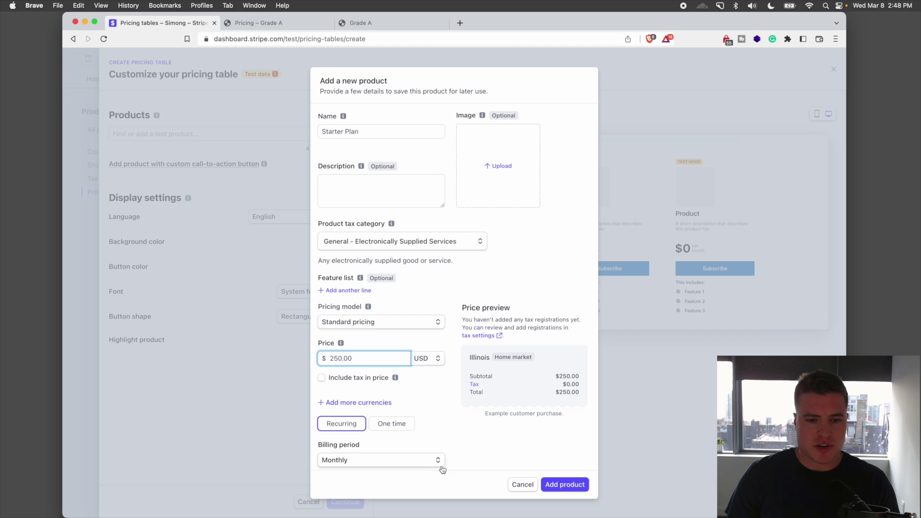
- List features '3 hours of support per month', Maintenance and Support, and add the product
{"action": "left_click", "coordinate": [348, 291]}
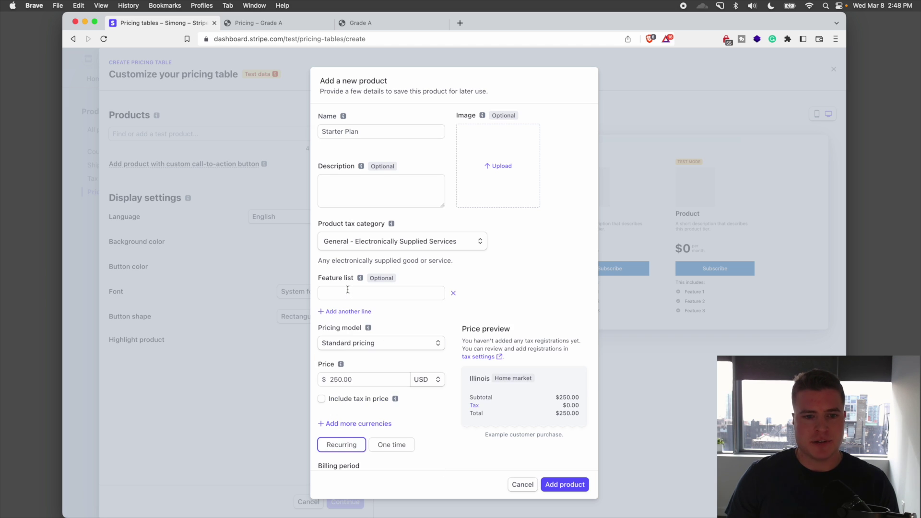
{"action": "type", "text": "3 hours of support p"}
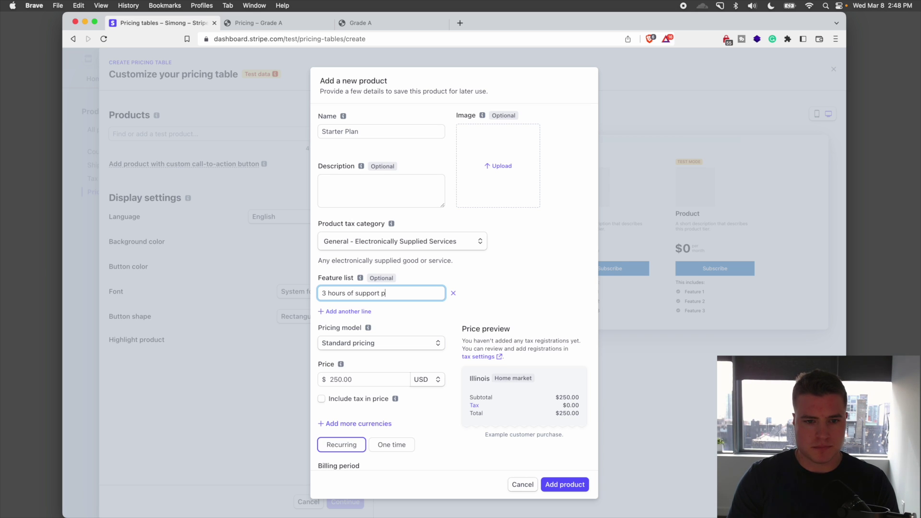
{"action": "type", "text": "erm"}
{"action": "key", "text": "BackSpace"}
{"action": "type", "text": "month"}
{"action": "left_click", "coordinate": [352, 311]}
{"action": "type", "text": "Mi"}
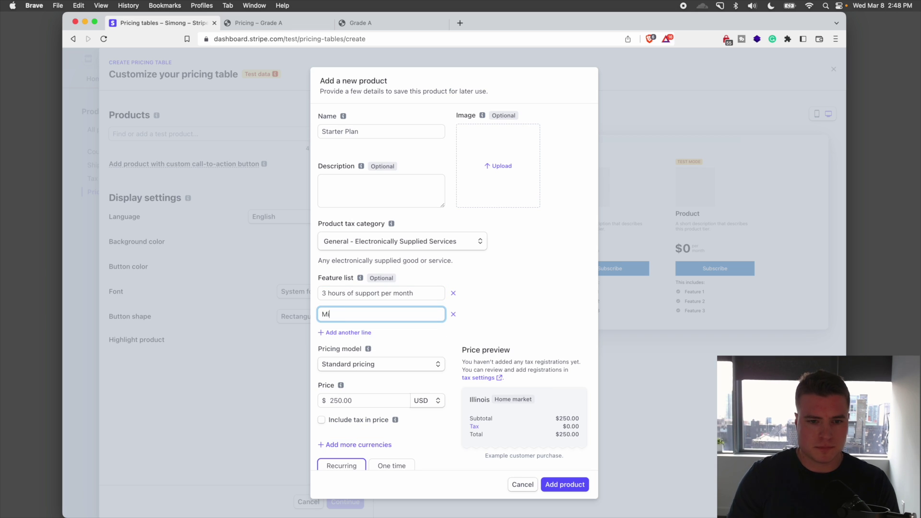
{"action": "key", "text": "BackSpace"}
{"action": "type", "text": "aintenance"}
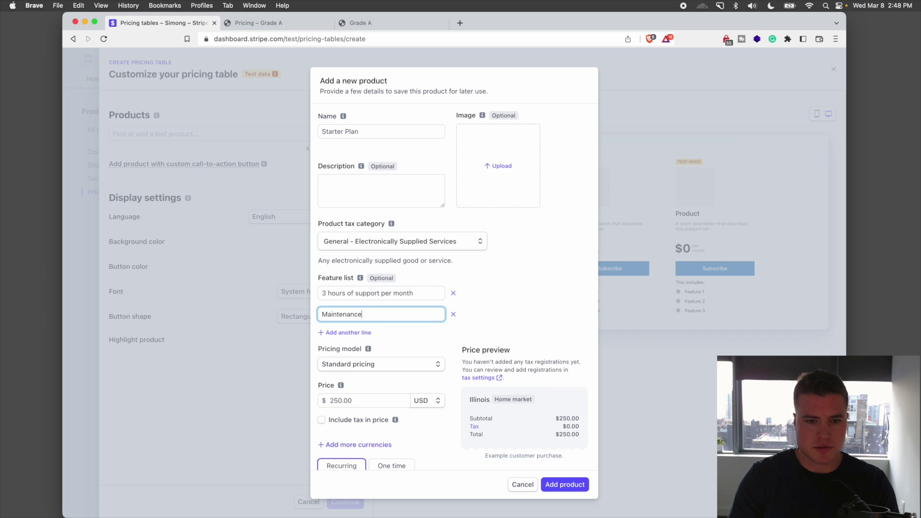
{"action": "left_click", "coordinate": [352, 332]}
{"action": "type", "text": "S"}
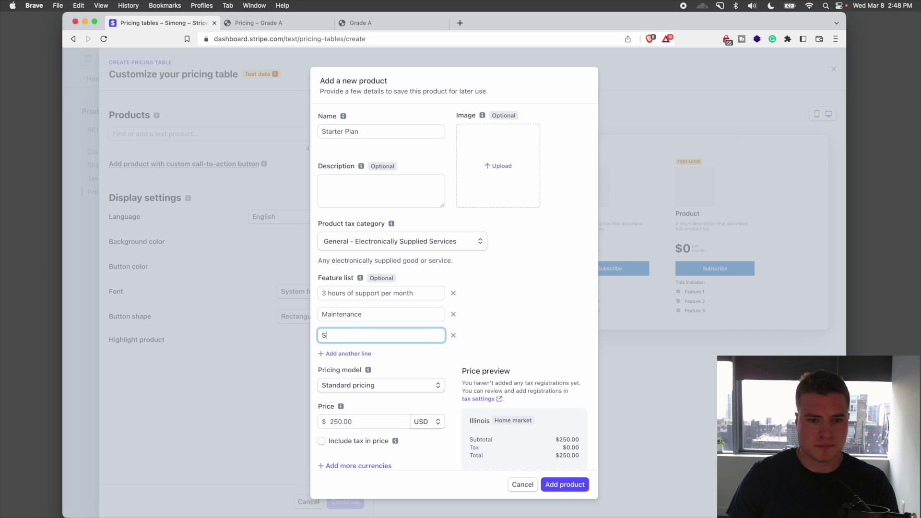
{"action": "type", "text": "upport"}
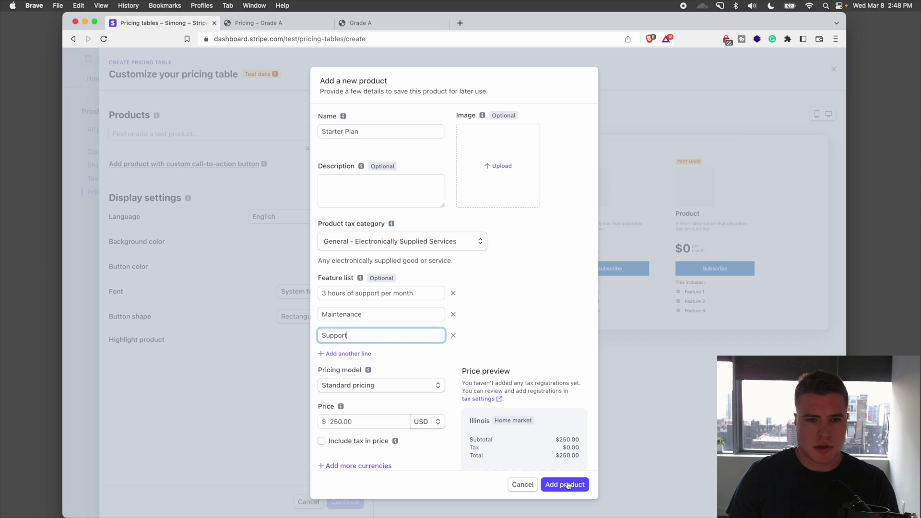
{"action": "left_click", "coordinate": [566, 484]}
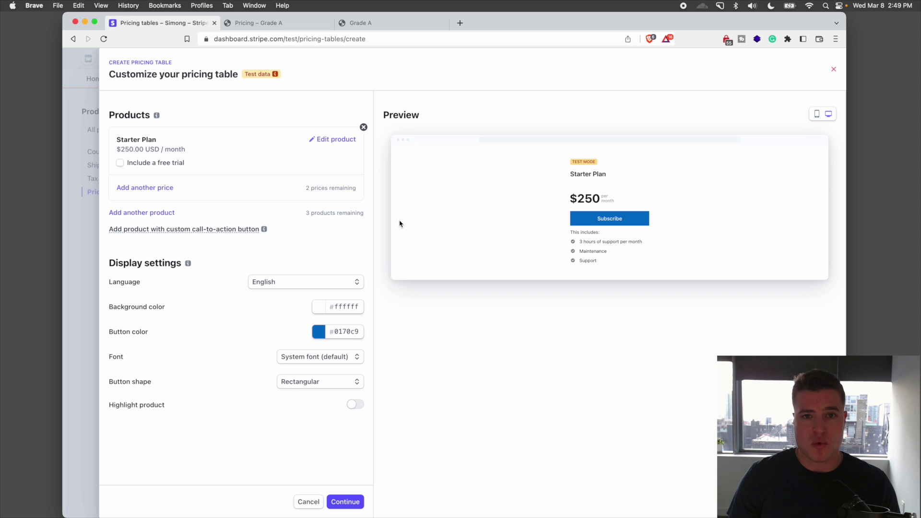
- Add a new $2,500 price with a Yearly billing period to Starter Plan
{"action": "left_click", "coordinate": [163, 192]}
{"action": "left_click", "coordinate": [223, 207]}
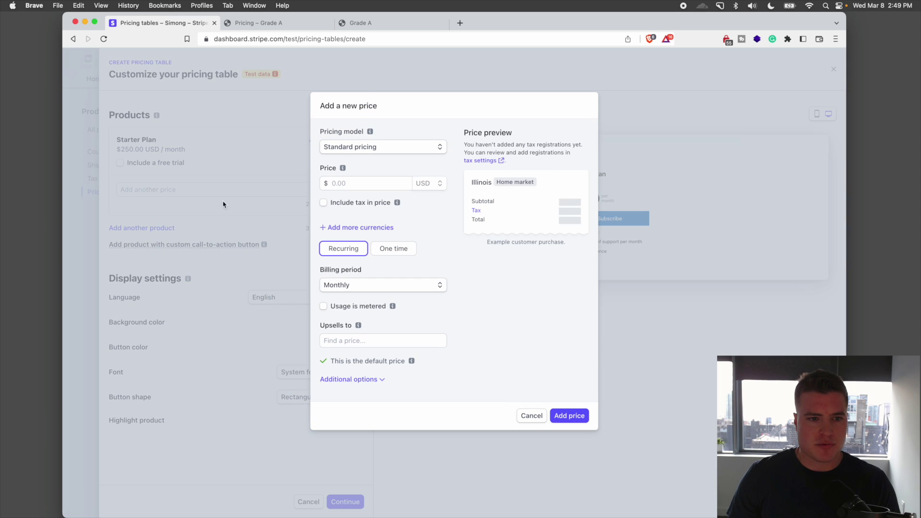
{"action": "left_click", "coordinate": [345, 184]}
{"action": "type", "text": "2500"}
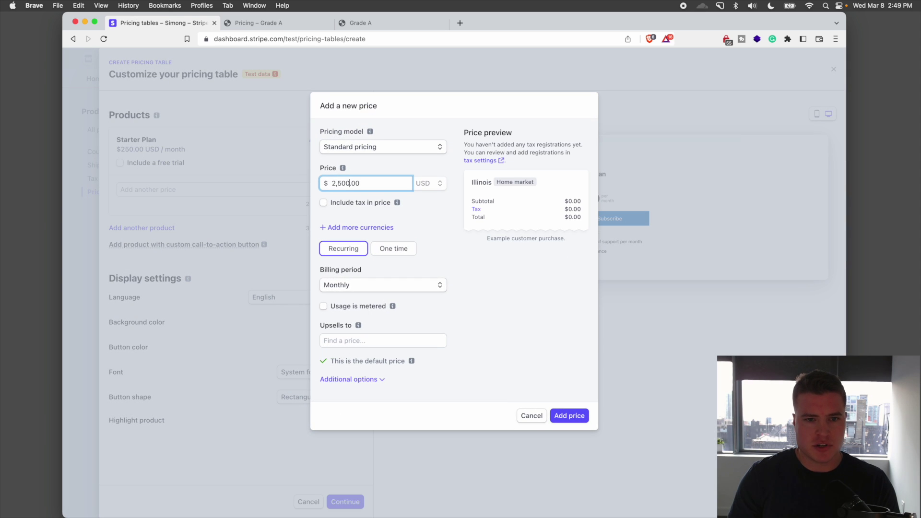
{"action": "left_click", "coordinate": [382, 283]}
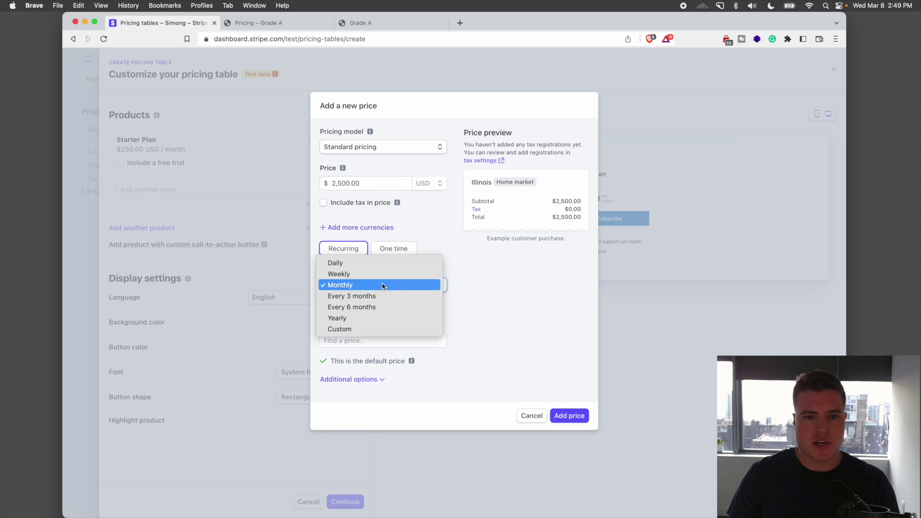
{"action": "left_click", "coordinate": [391, 319]}
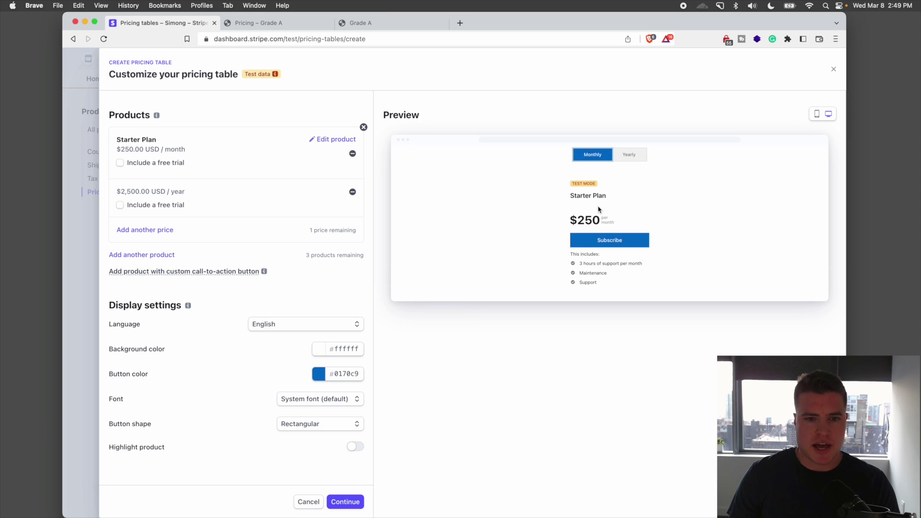
- Switch the preview between Yearly and Monthly prices, ending on Yearly
{"action": "left_click", "coordinate": [639, 160]}
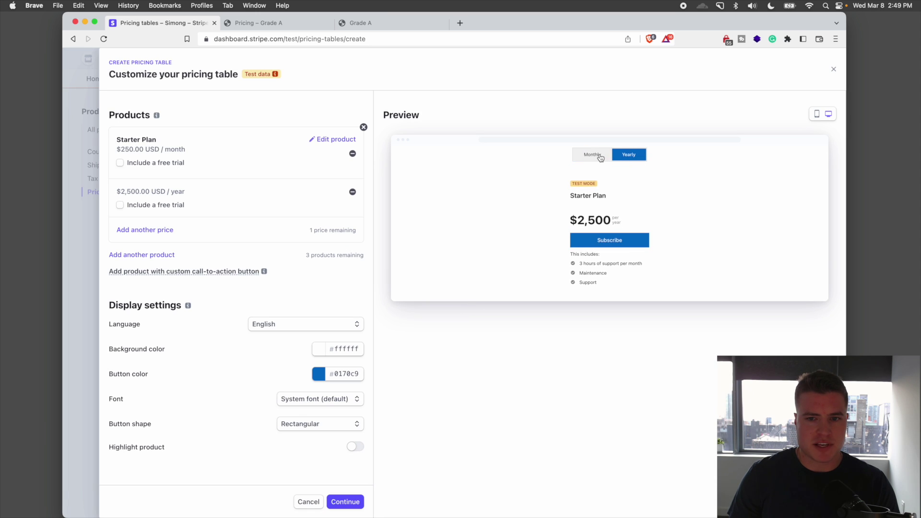
{"action": "left_click", "coordinate": [600, 157]}
{"action": "left_click", "coordinate": [625, 156]}
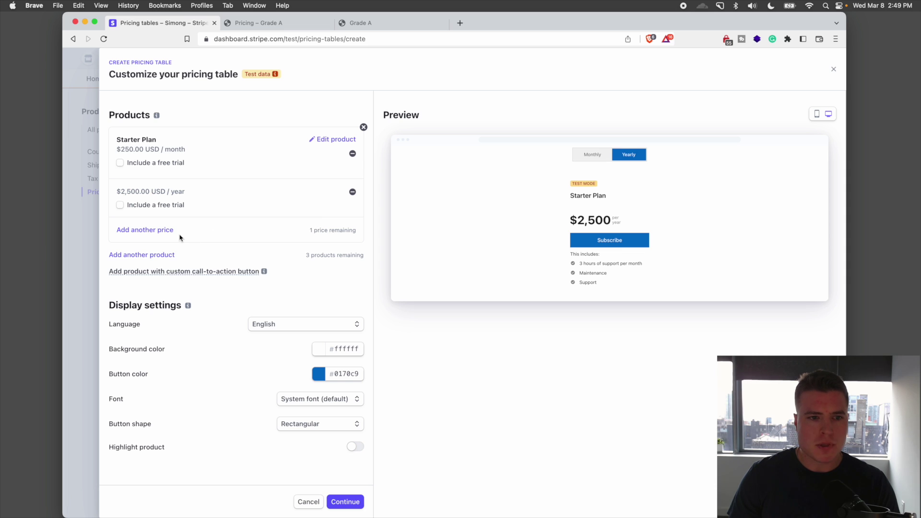
- Add a new product 'Pro Plan' priced at $750.00 per month
{"action": "left_click", "coordinate": [161, 259]}
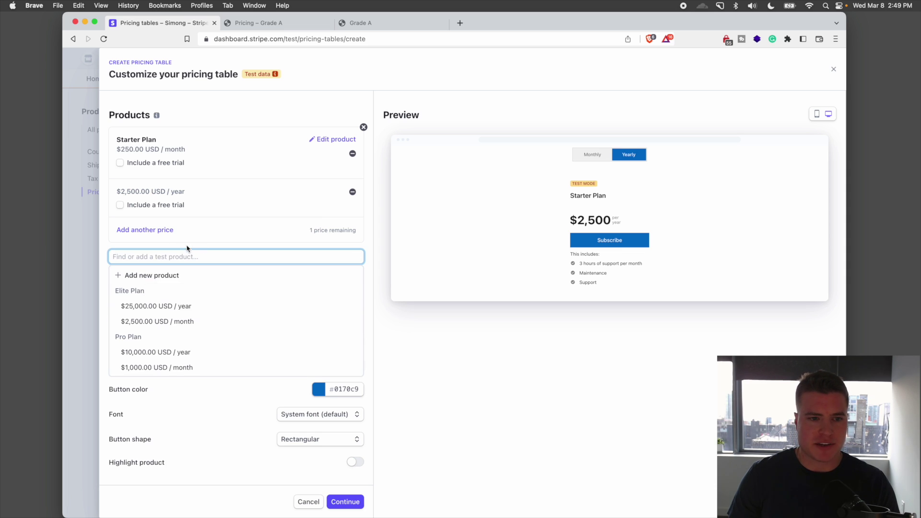
{"action": "left_click", "coordinate": [150, 274]}
{"action": "type", "text": "Pro Plan"}
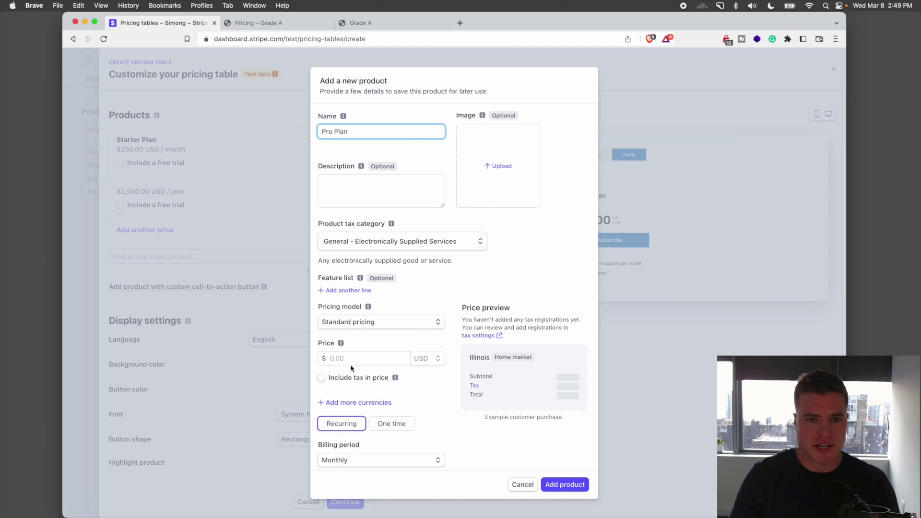
{"action": "left_click", "coordinate": [350, 359]}
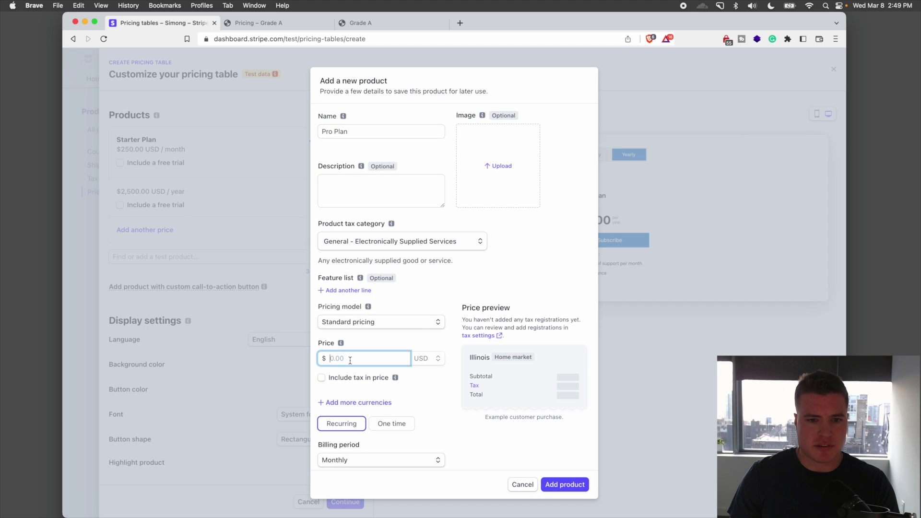
{"action": "type", "text": "75.00"}
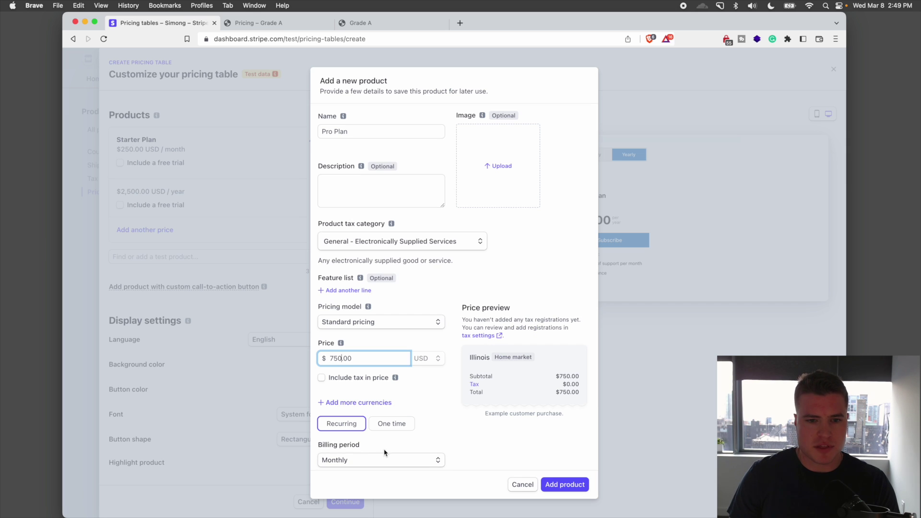
- List Pro Plan features '10 hours of support', Support and Maintenance, and add the product
{"action": "left_click", "coordinate": [348, 291]}
{"action": "left_click", "coordinate": [383, 294]}
{"action": "type", "text": "10"}
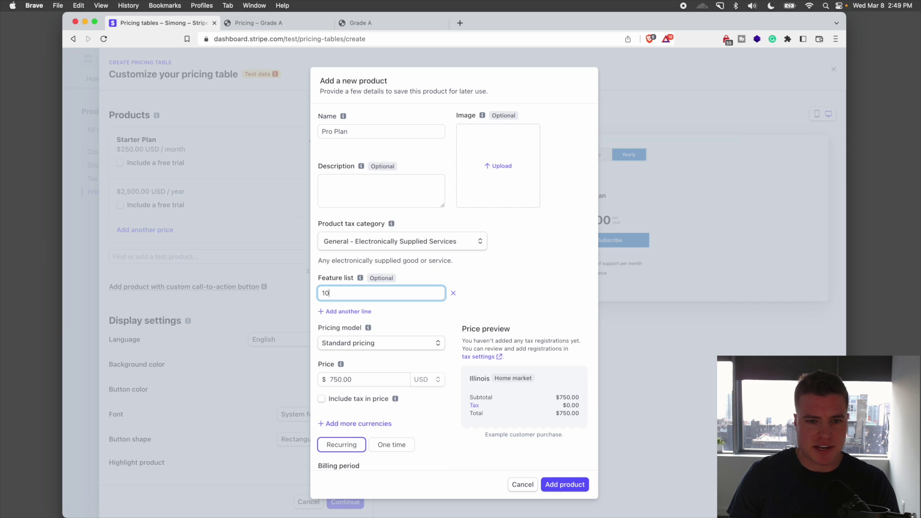
{"action": "type", "text": " hours of support"}
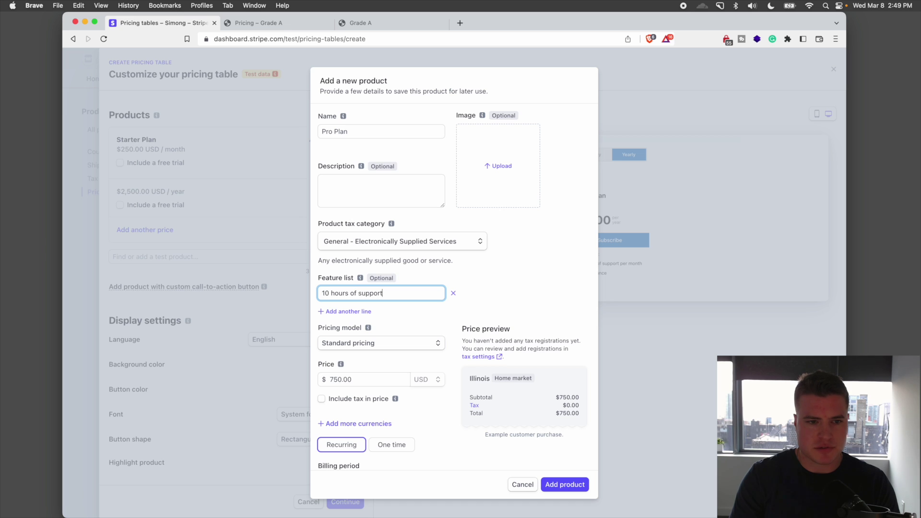
{"action": "left_click", "coordinate": [348, 311]}
{"action": "type", "text": "Suppo"}
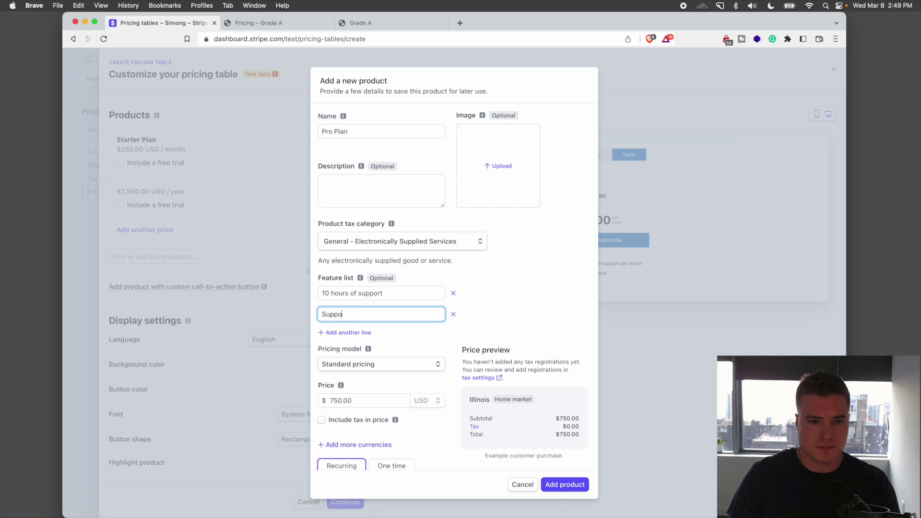
{"action": "type", "text": "rt"}
{"action": "left_click", "coordinate": [354, 332]}
{"action": "type", "text": "Mi"}
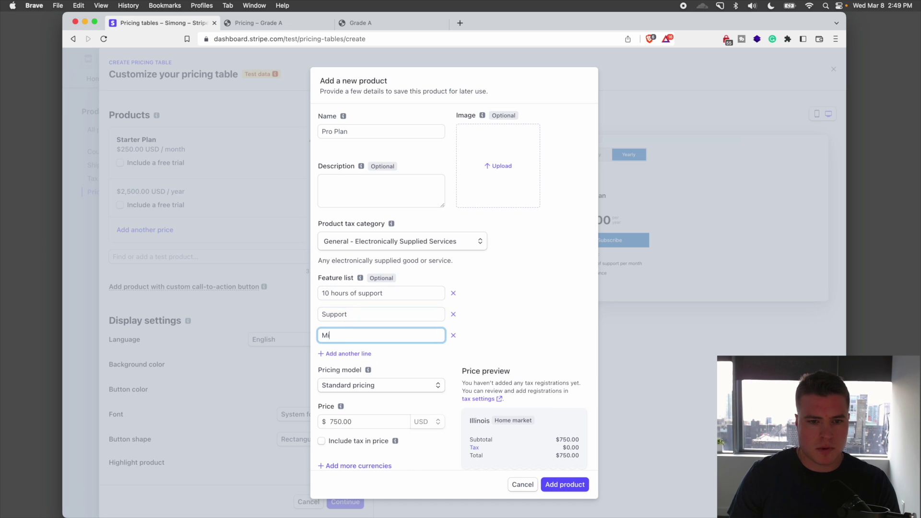
{"action": "key", "text": "BackSpace"}
{"action": "type", "text": "aintenance"}
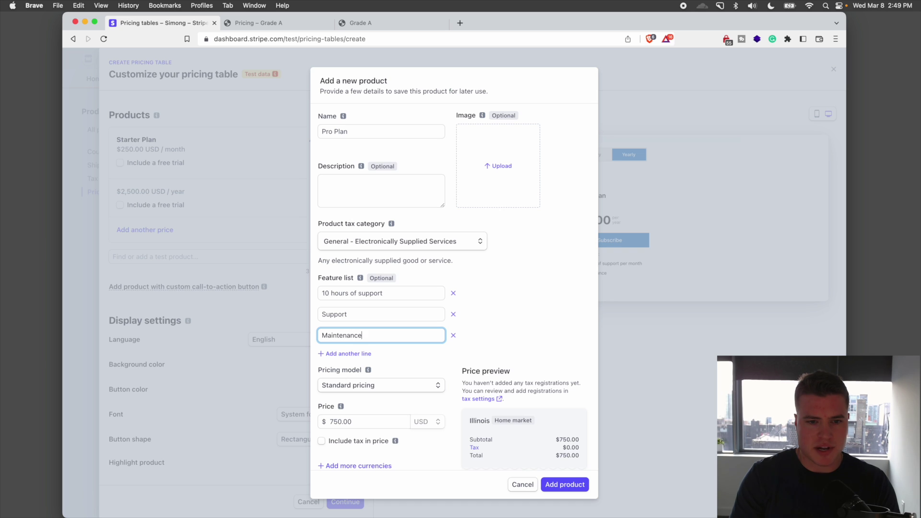
{"action": "left_click", "coordinate": [564, 484]}
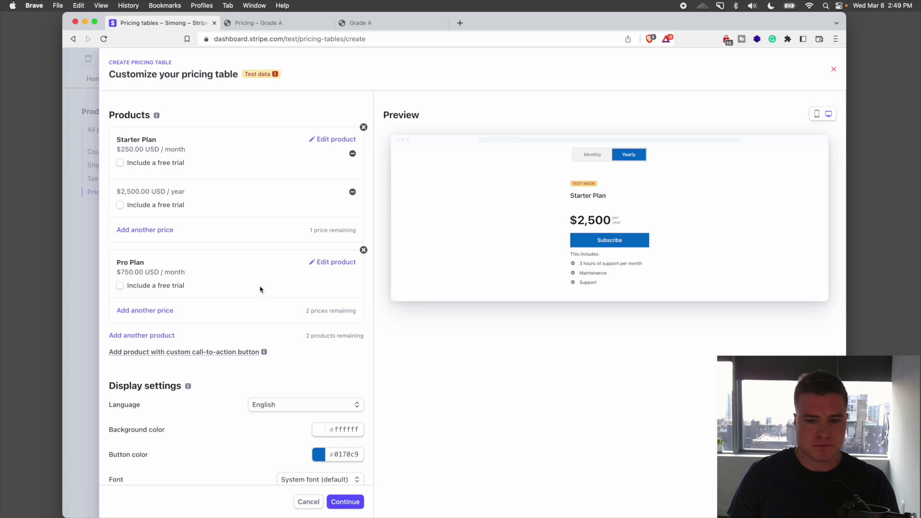
- Add a new $7,500 price billed Yearly to the Pro Plan
{"action": "left_click", "coordinate": [162, 309]}
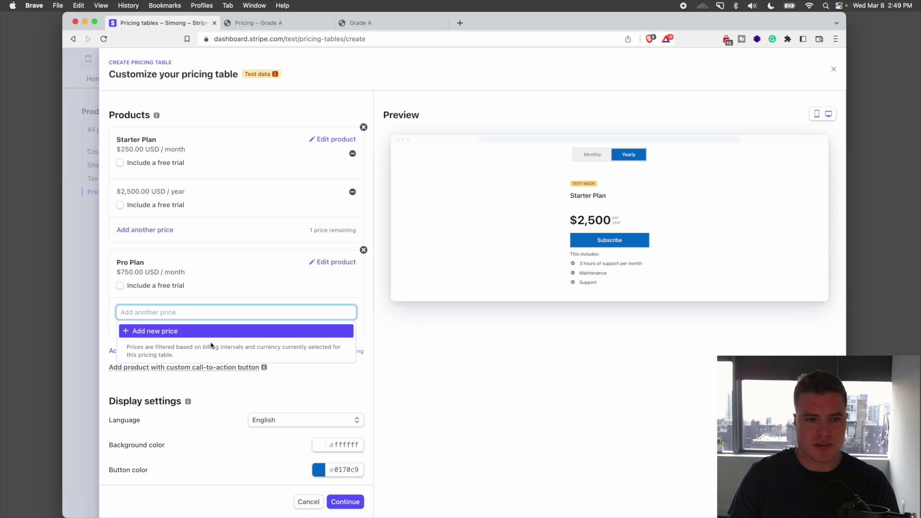
{"action": "left_click", "coordinate": [195, 332]}
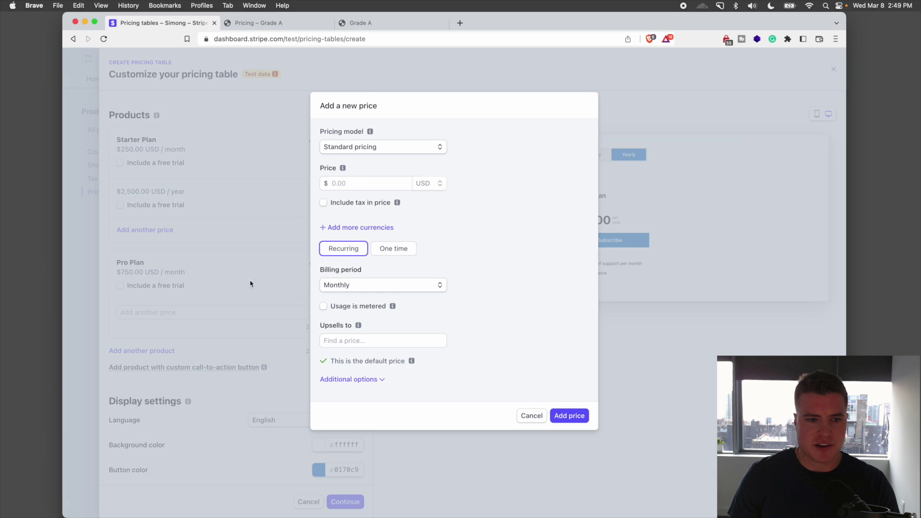
{"action": "left_click", "coordinate": [361, 182]}
{"action": "type", "text": "7500"}
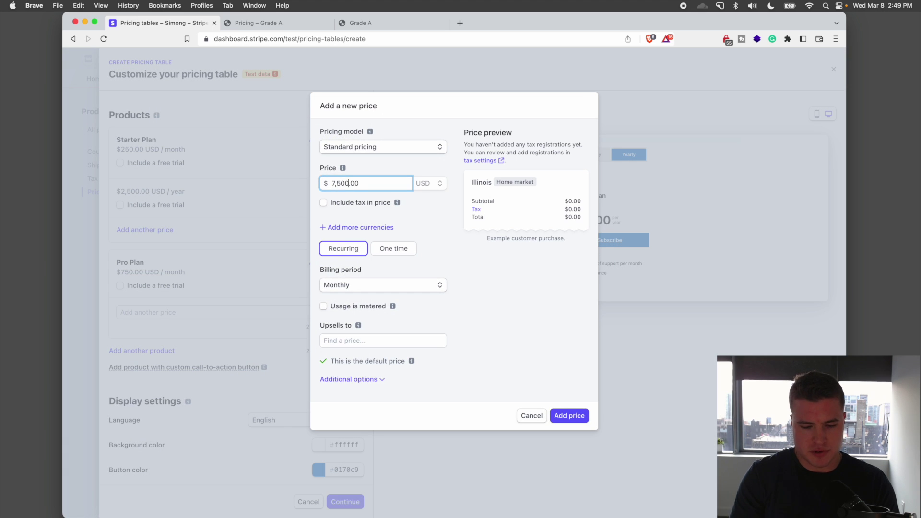
{"action": "left_click", "coordinate": [361, 285]}
{"action": "left_click", "coordinate": [364, 318]}
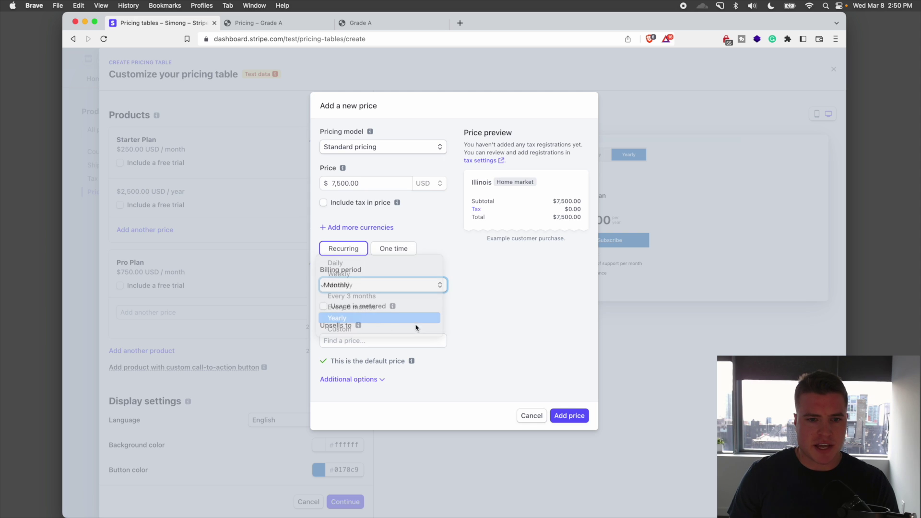
{"action": "left_click", "coordinate": [378, 381]}
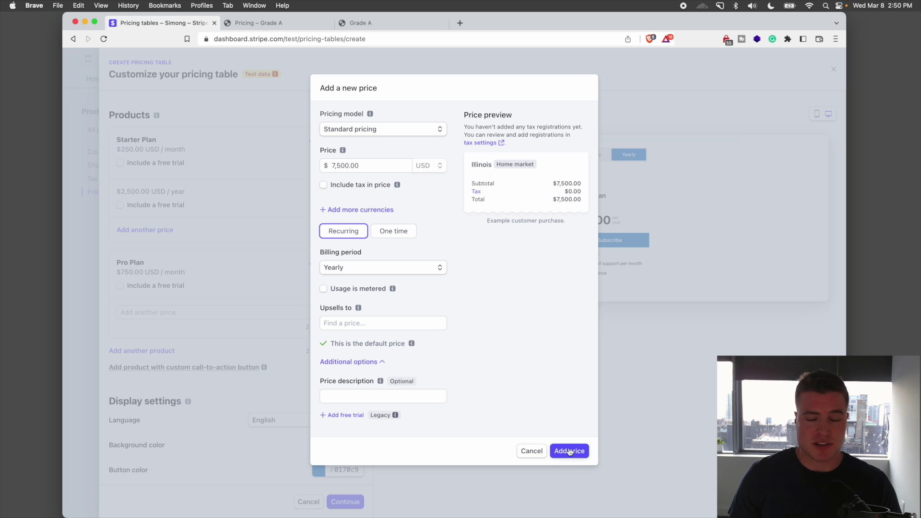
{"action": "left_click", "coordinate": [569, 451]}
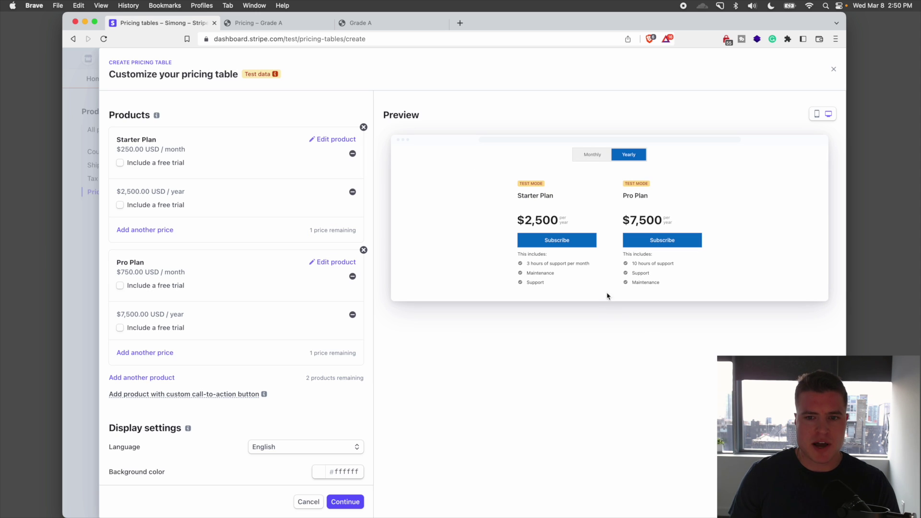
- Add Elite Plan at $2,500.00/month and $25,000.00/year, checking both preview modes
{"action": "left_click", "coordinate": [594, 160]}
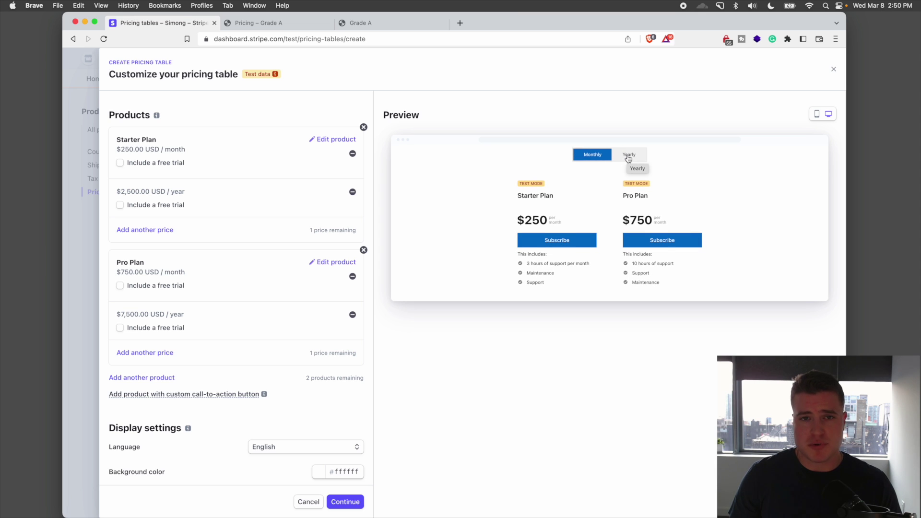
{"action": "left_click", "coordinate": [629, 158]}
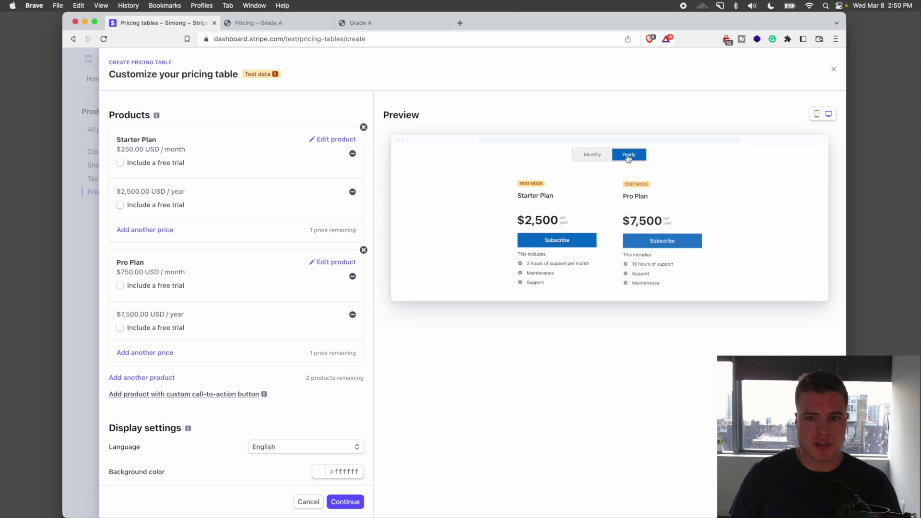
{"action": "left_click", "coordinate": [153, 380]}
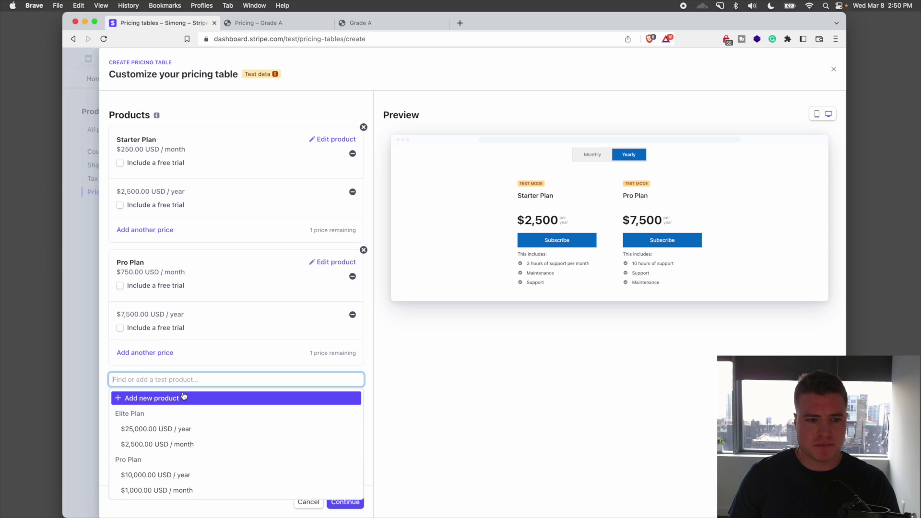
{"action": "left_click", "coordinate": [207, 445]}
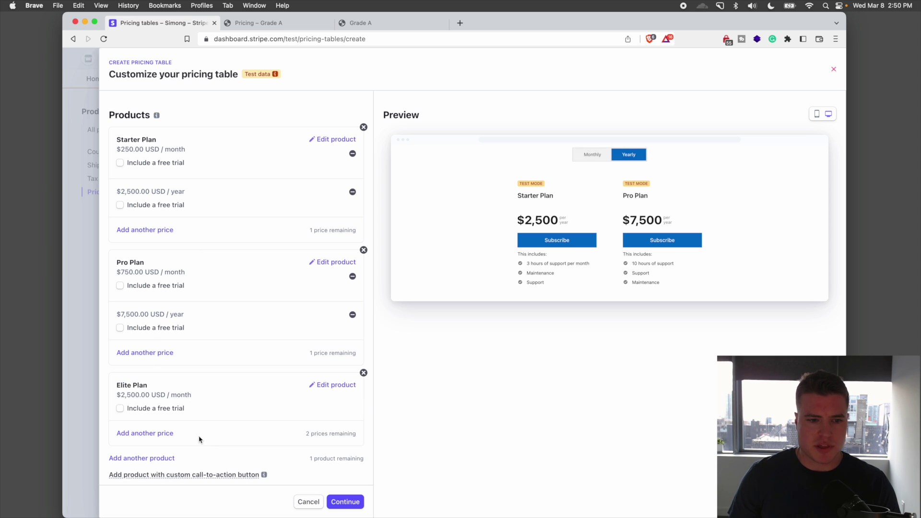
{"action": "left_click", "coordinate": [171, 433]}
{"action": "left_click", "coordinate": [195, 468]}
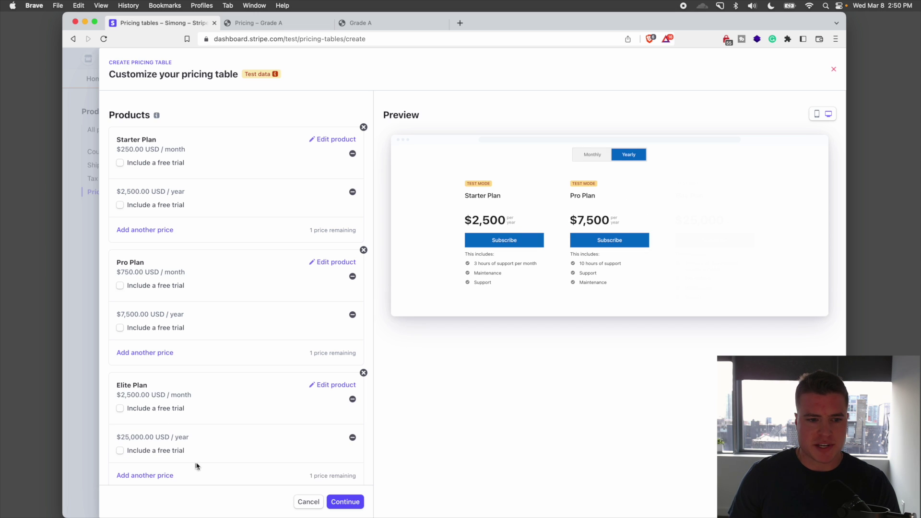
{"action": "left_click", "coordinate": [591, 155]}
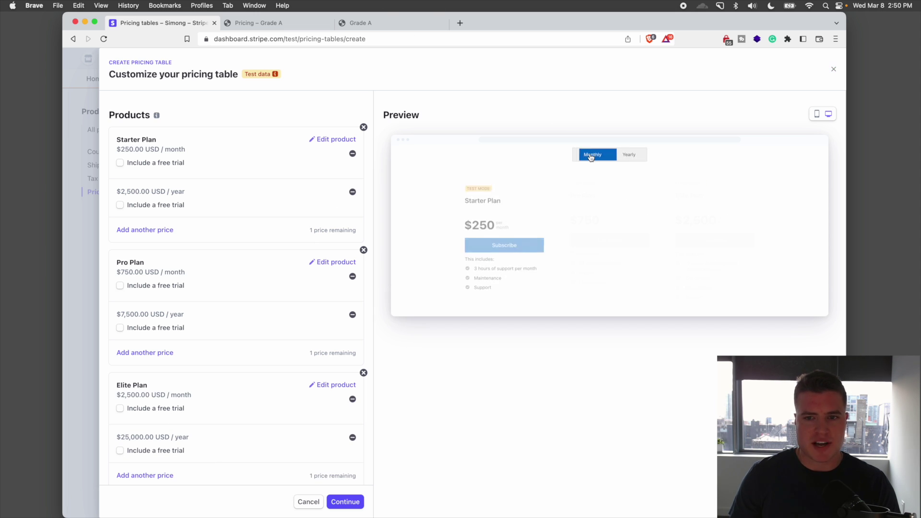
{"action": "left_click", "coordinate": [628, 156]}
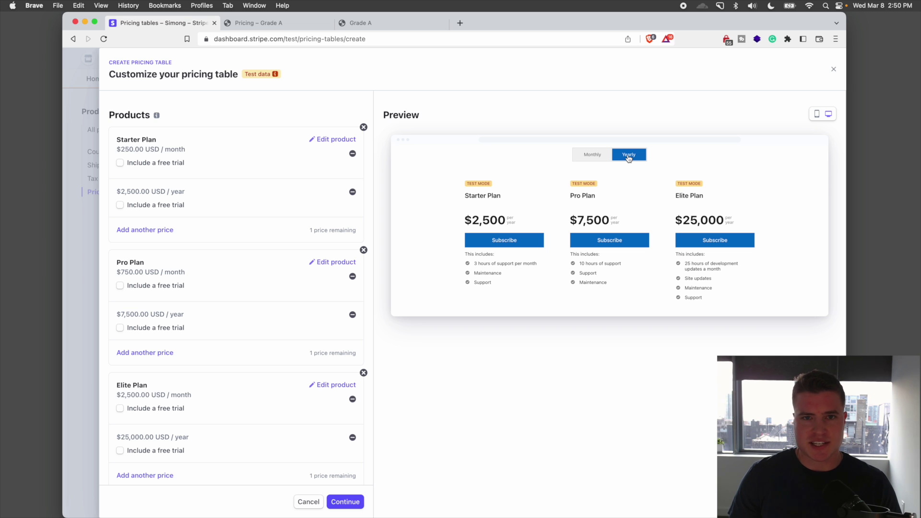
- Allow promotion codes for Starter Plan, leaving Pro Plan without custom checkout fields
{"action": "left_click", "coordinate": [344, 502]}
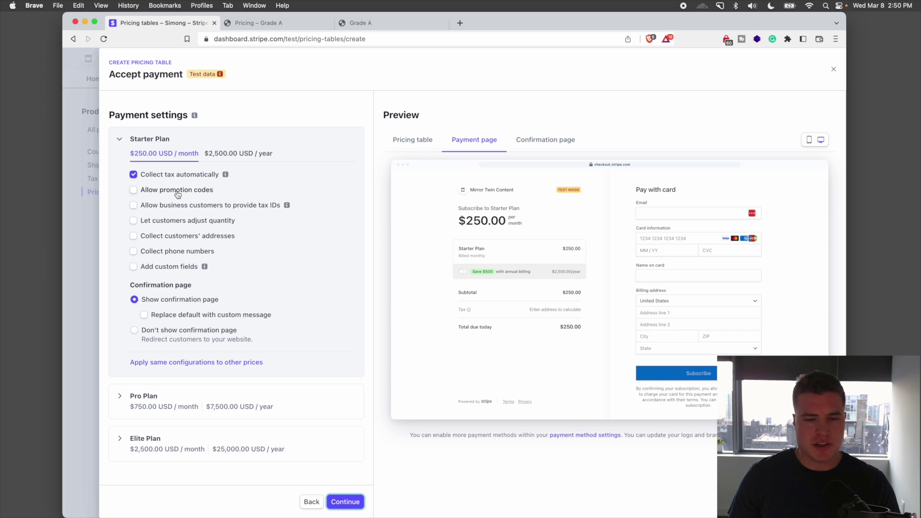
{"action": "left_click", "coordinate": [177, 193]}
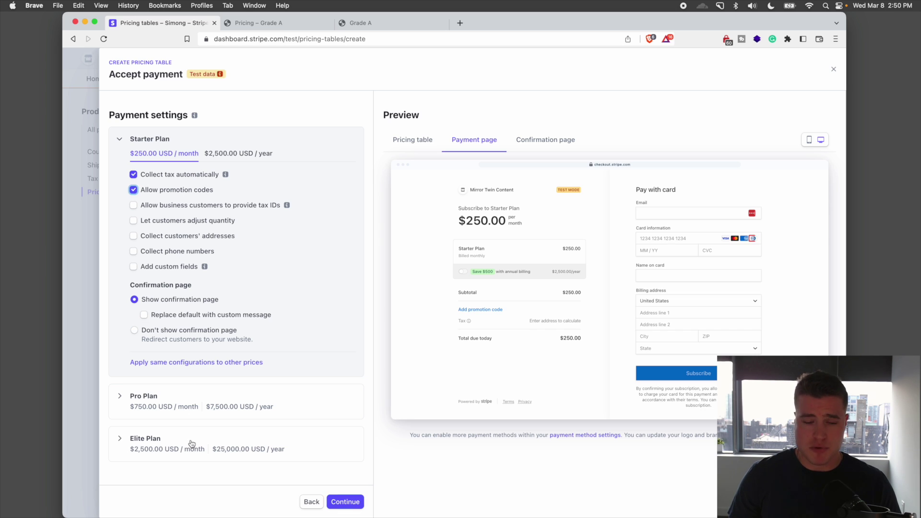
{"action": "left_click", "coordinate": [142, 402]}
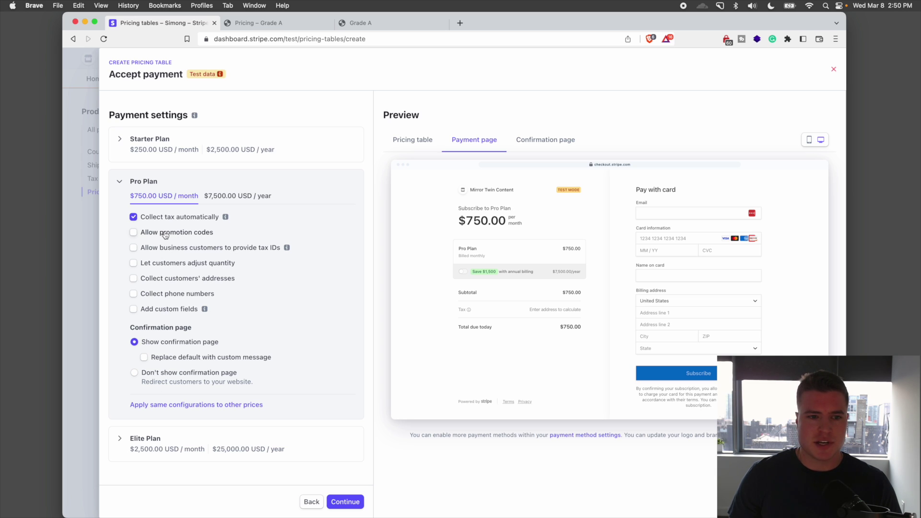
{"action": "left_click", "coordinate": [167, 310]}
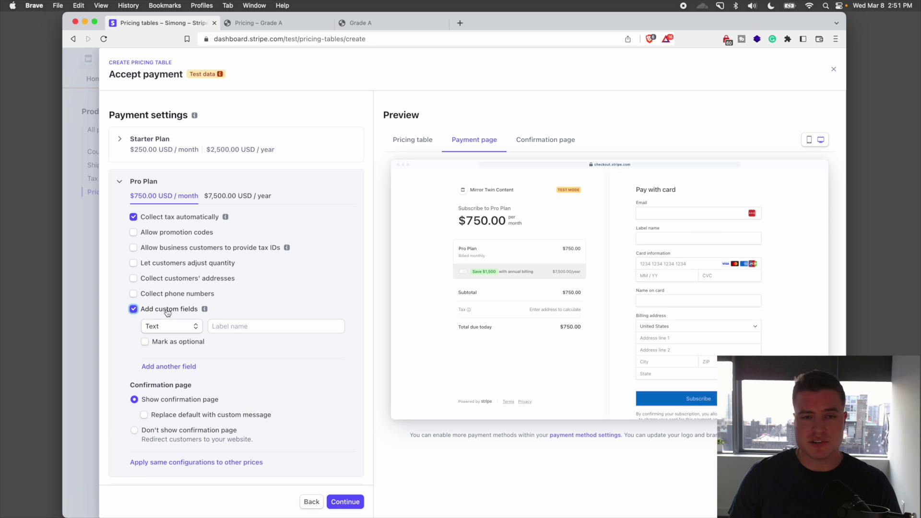
{"action": "left_click", "coordinate": [167, 311]}
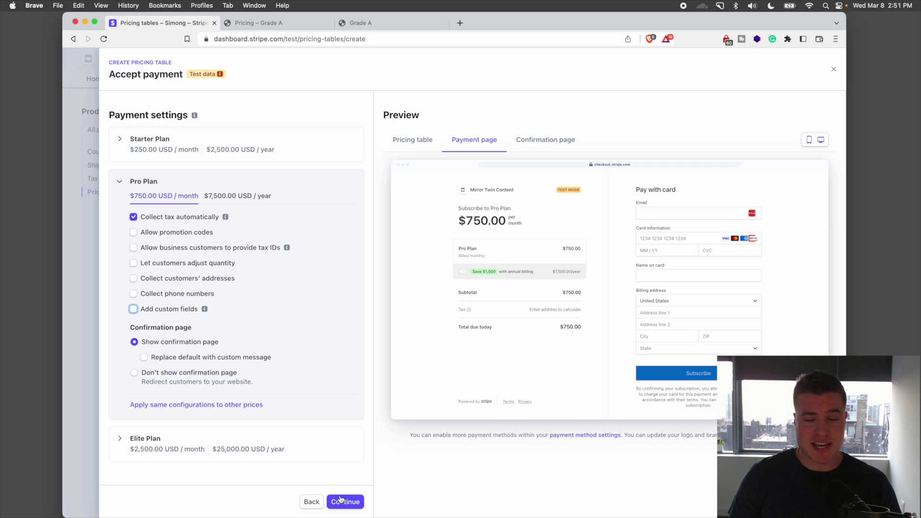
- Finish the pricing table, copy its embed code, and return to the Pricing – Grade A tab
{"action": "left_click", "coordinate": [341, 500]}
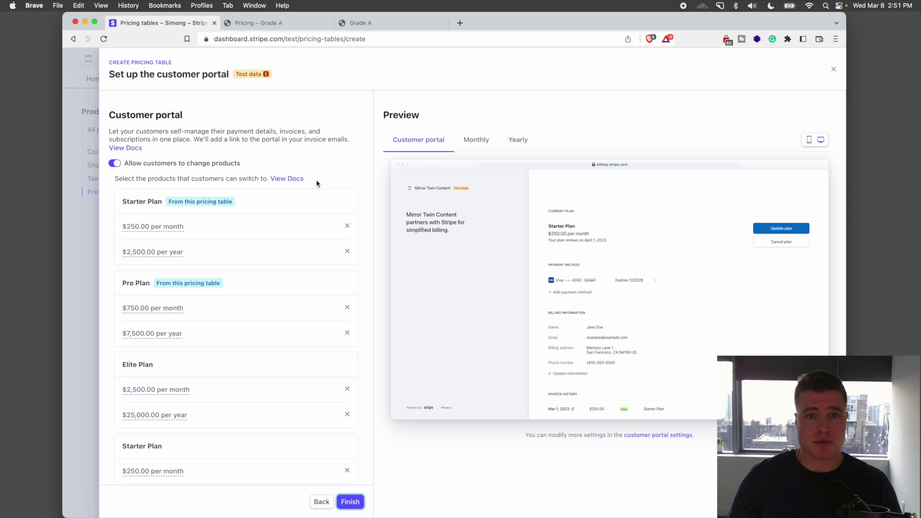
{"action": "left_click", "coordinate": [355, 509]}
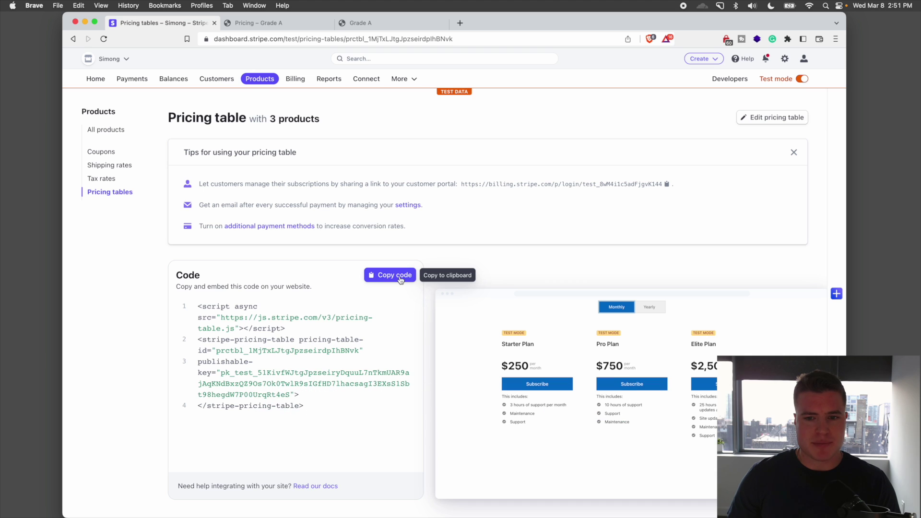
{"action": "left_click", "coordinate": [401, 276]}
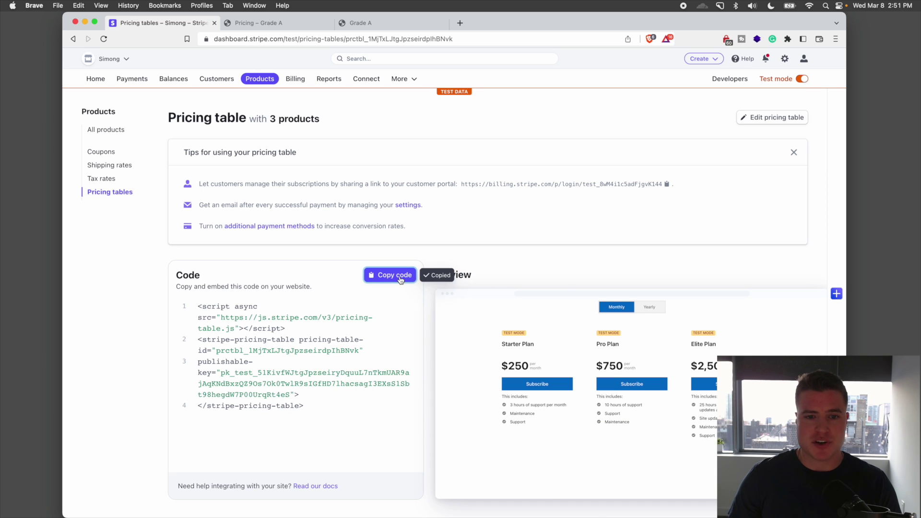
{"action": "key", "text": "ctrl+Tab"}
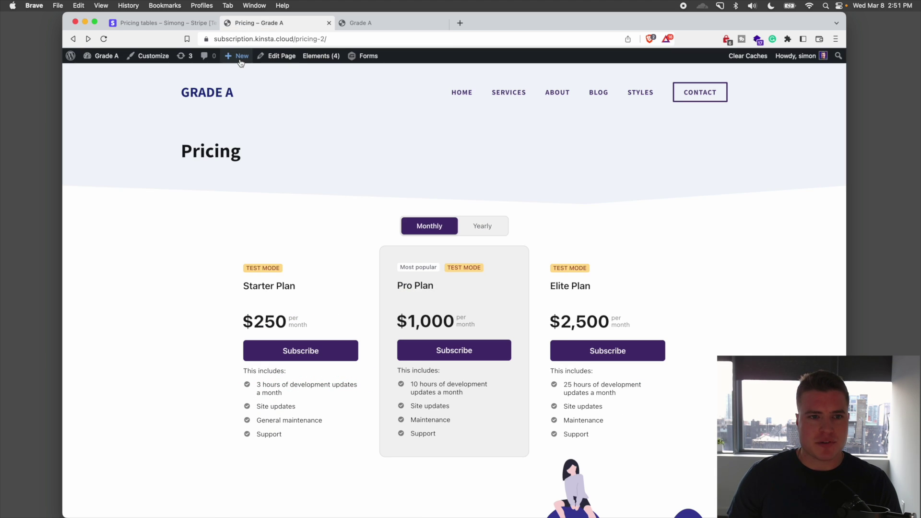
- Start a new page titled 'Pricing Plans', removing an accidentally added Calendar block
{"action": "mouse_move", "coordinate": [238, 57]}
{"action": "left_click", "coordinate": [243, 98]}
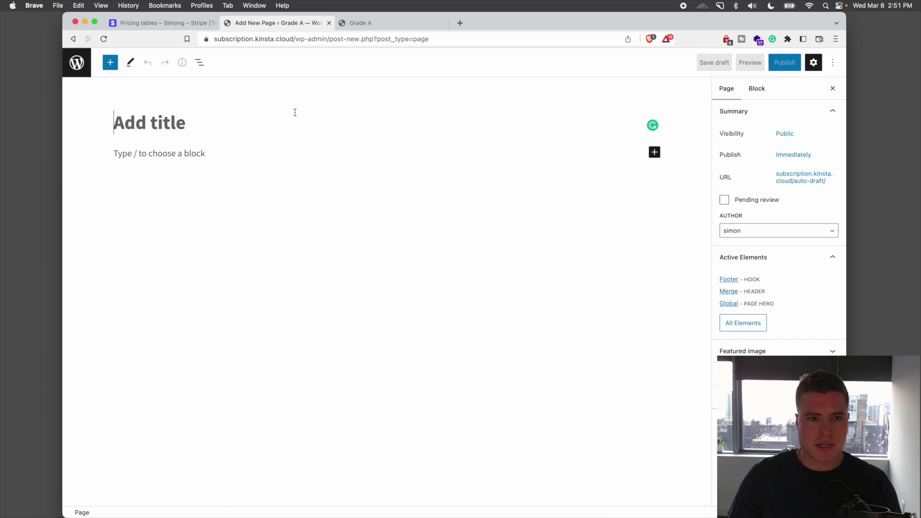
{"action": "type", "text": "Pricing Plans"}
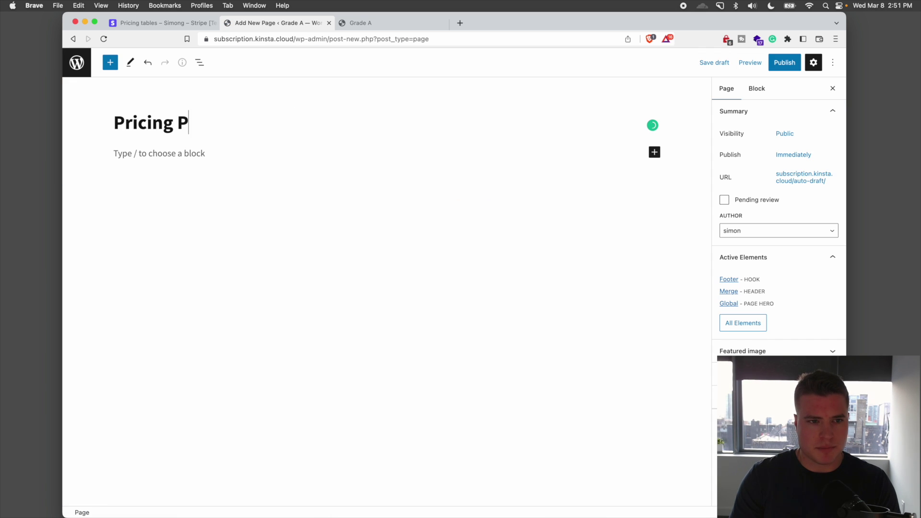
{"action": "left_click", "coordinate": [274, 152]}
{"action": "type", "text": "/c"}
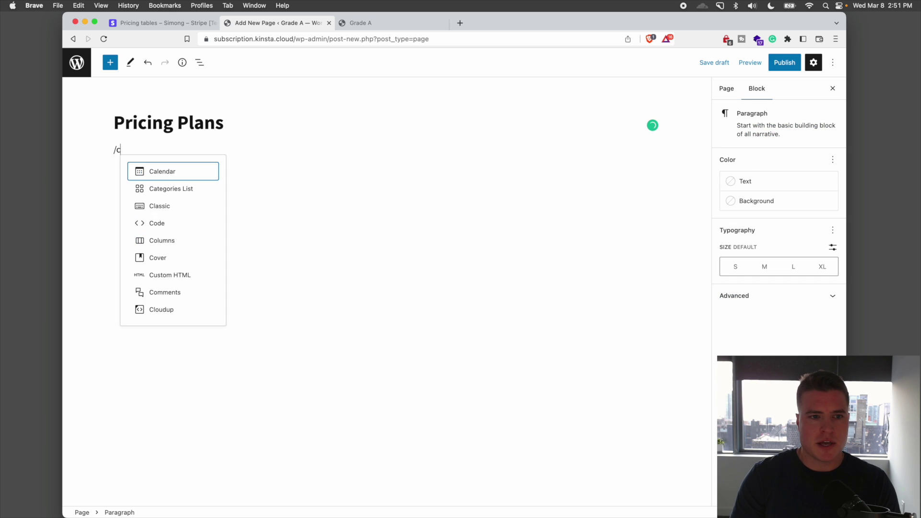
{"action": "key", "text": "Return"}
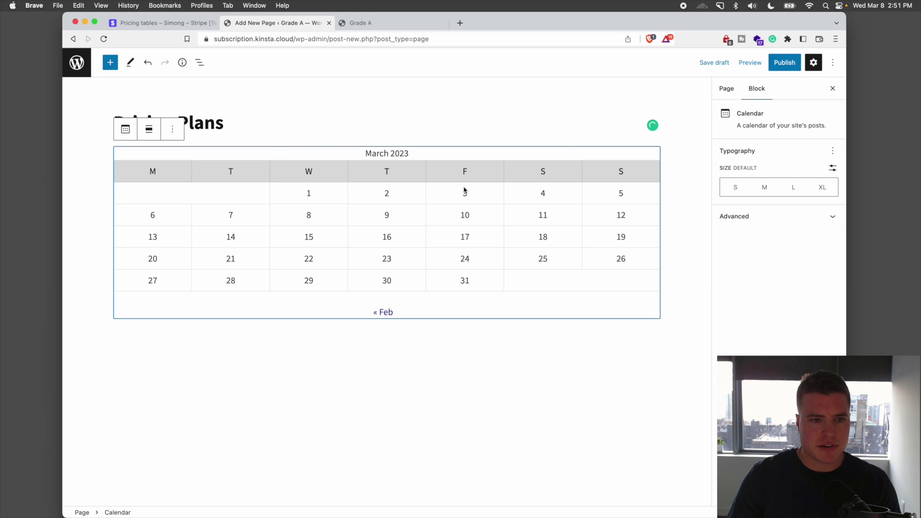
{"action": "left_click", "coordinate": [172, 129]}
{"action": "left_click", "coordinate": [201, 332]}
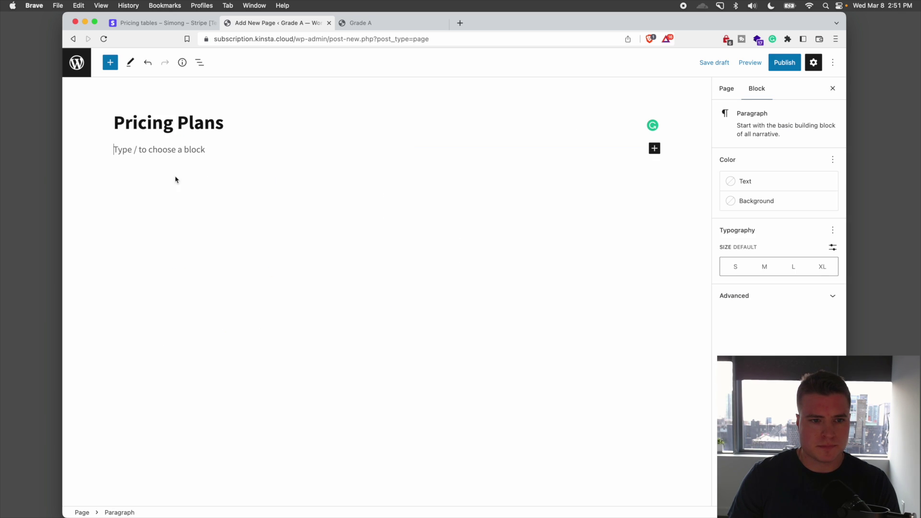
- Add a Container holding a Custom HTML block with the pasted Stripe embed code, then publish
{"action": "type", "text": "/con"}
{"action": "key", "text": "Return"}
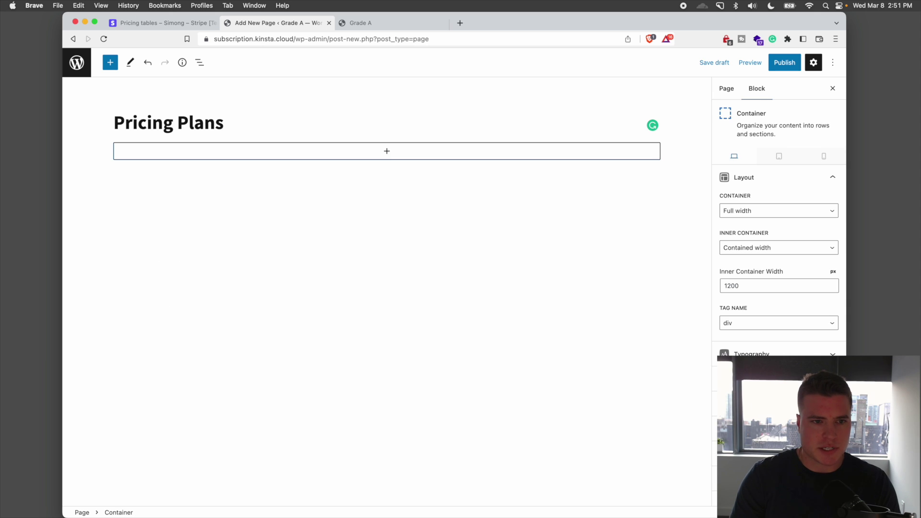
{"action": "left_click", "coordinate": [334, 153]}
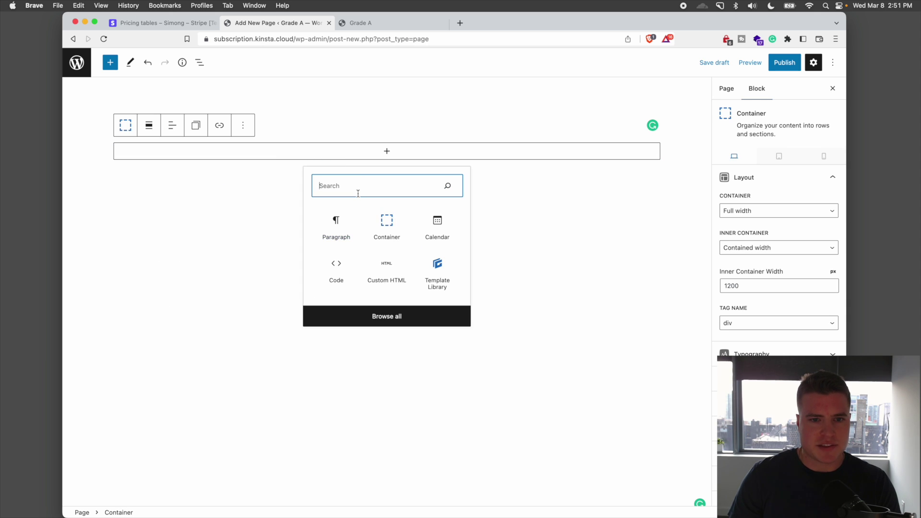
{"action": "type", "text": "html"}
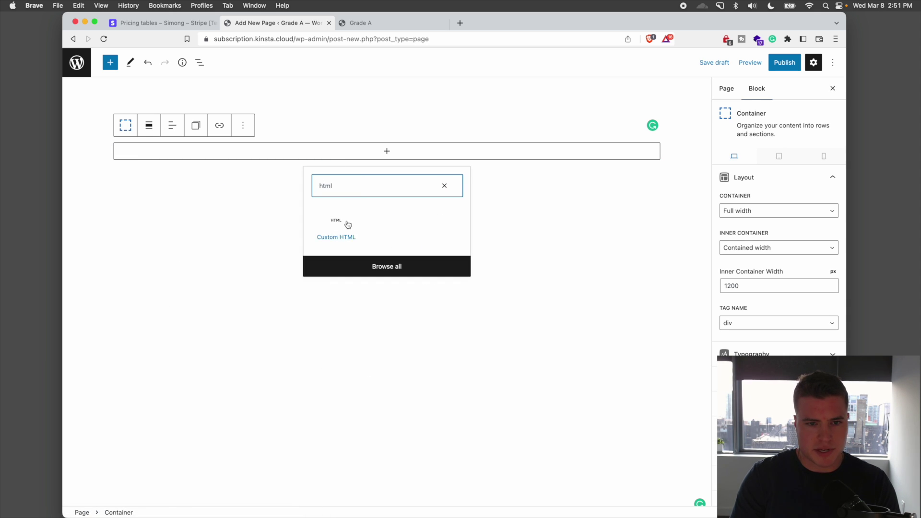
{"action": "left_click", "coordinate": [346, 225]}
{"action": "key", "text": "super+v"}
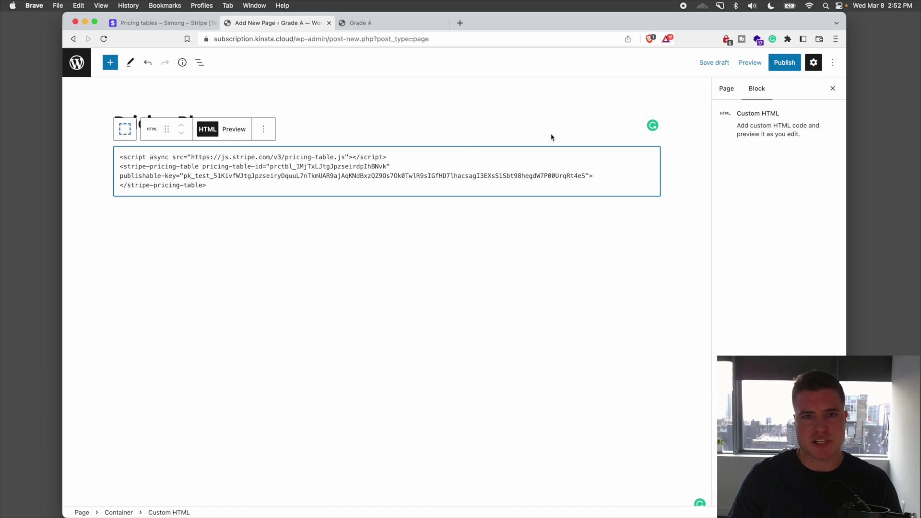
{"action": "left_click", "coordinate": [788, 64]}
{"action": "left_click", "coordinate": [760, 62]}
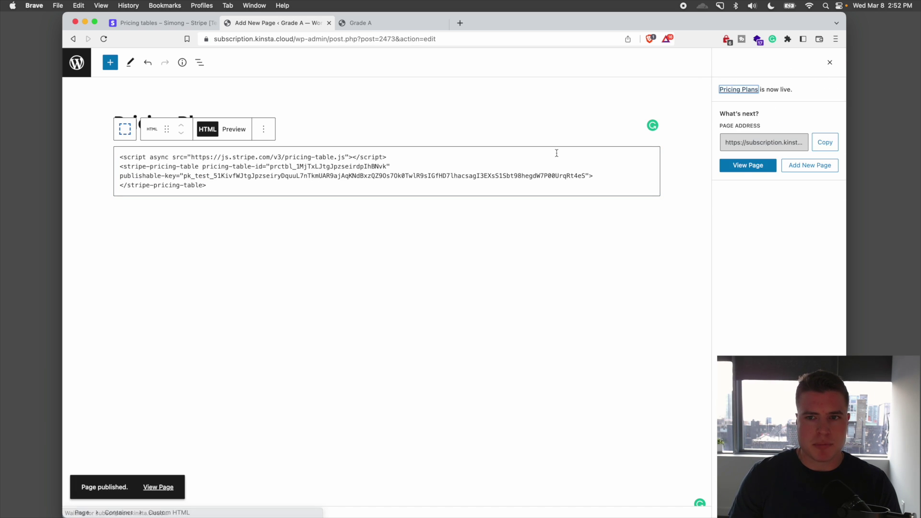
- View the live Pricing Plans page and subscribe to the Pro Plan
{"action": "left_click", "coordinate": [747, 167]}
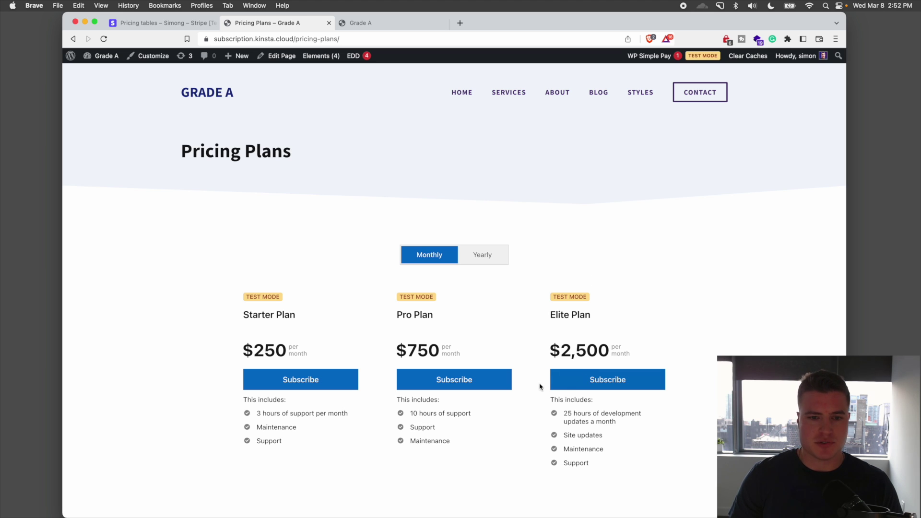
{"action": "left_click", "coordinate": [499, 384]}
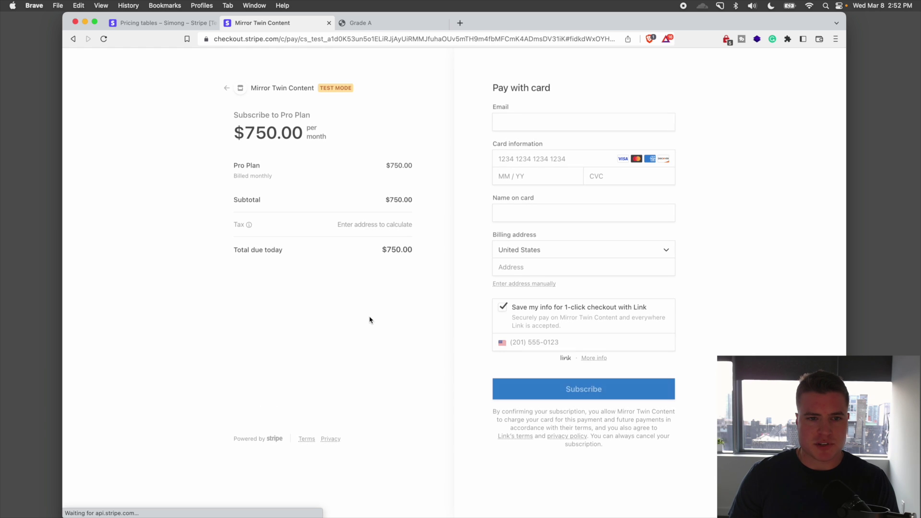
{"action": "left_click", "coordinate": [518, 124]}
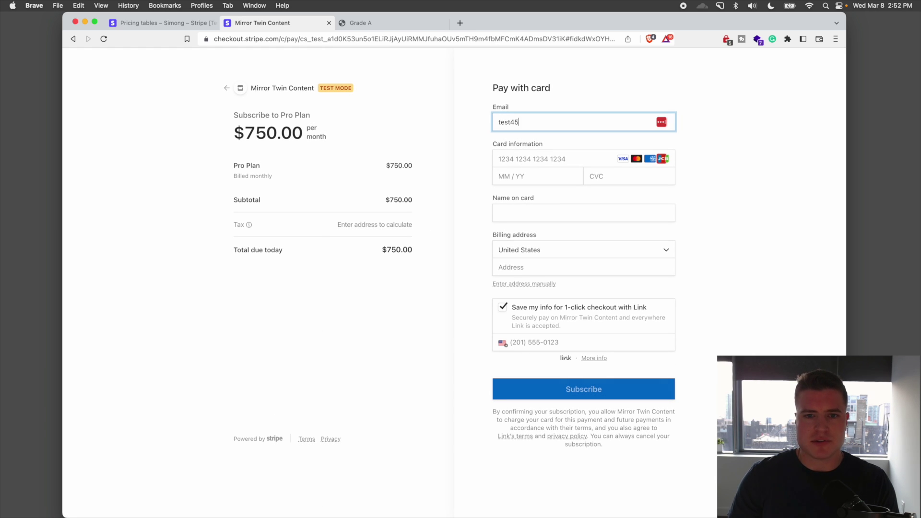
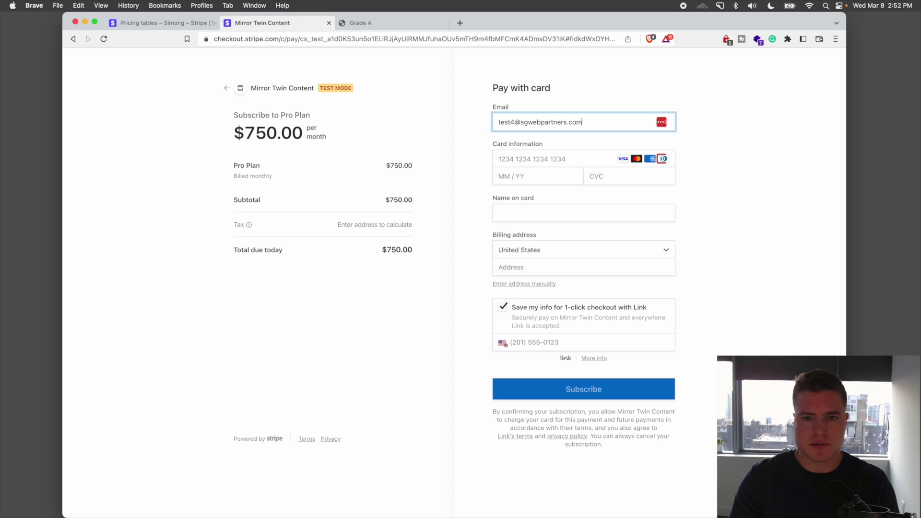
{"action": "key", "text": "Tab"}
{"action": "type", "text": "4242424242"}
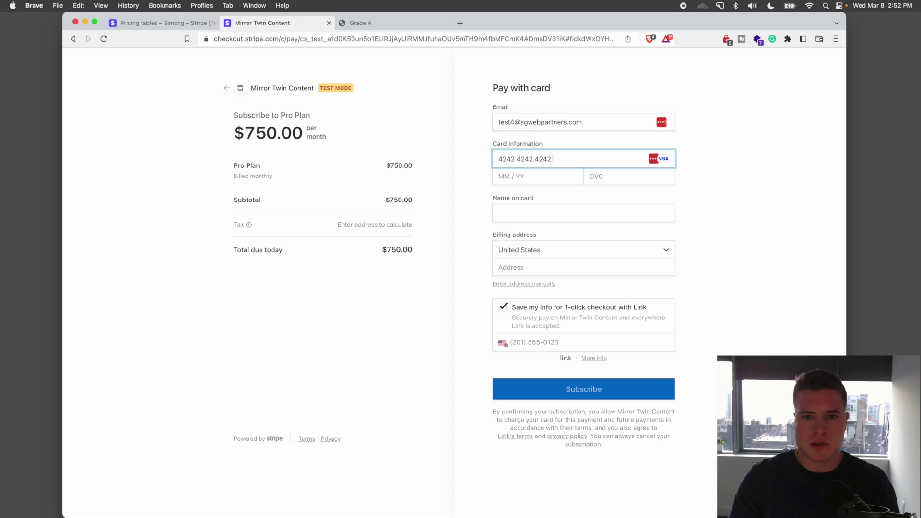
{"action": "type", "text": "4242420"}
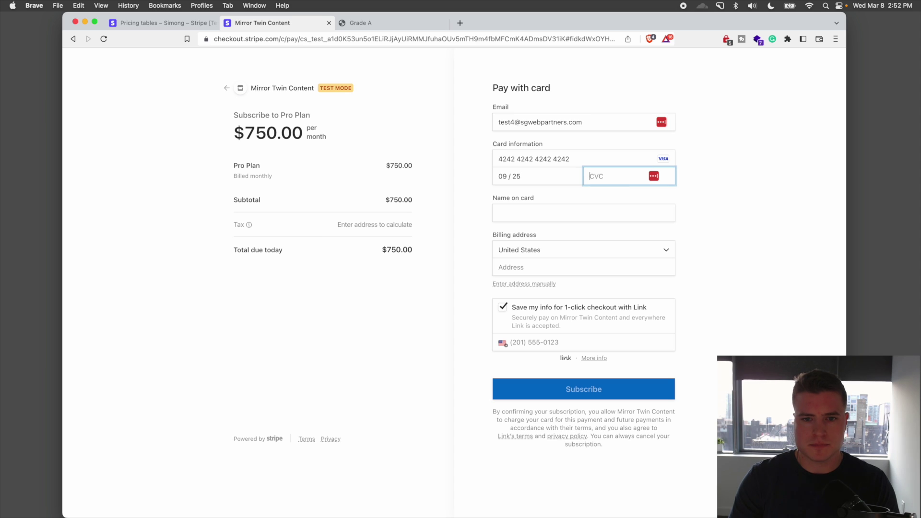
- Fill in the cardholder name and billing address, opt out of Link, and submit the $750.00 subscription
{"action": "left_click", "coordinate": [528, 212]}
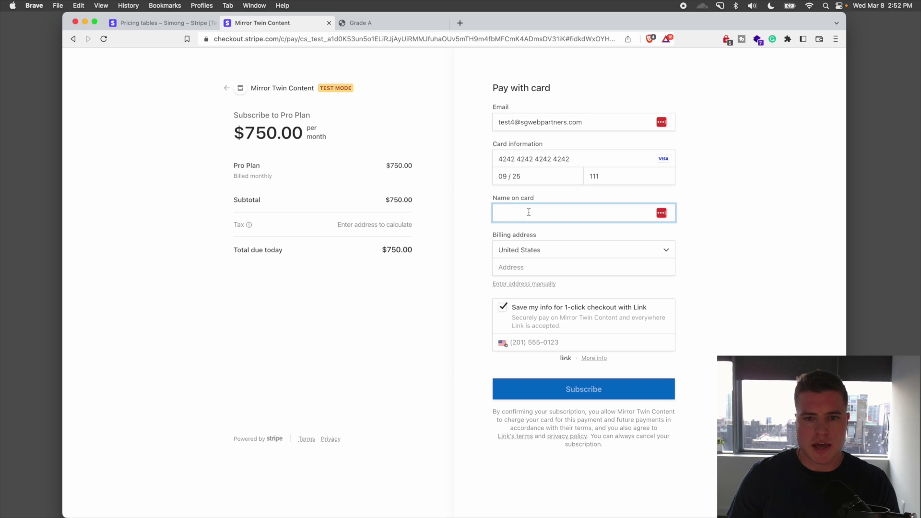
{"action": "type", "text": "John Doe"}
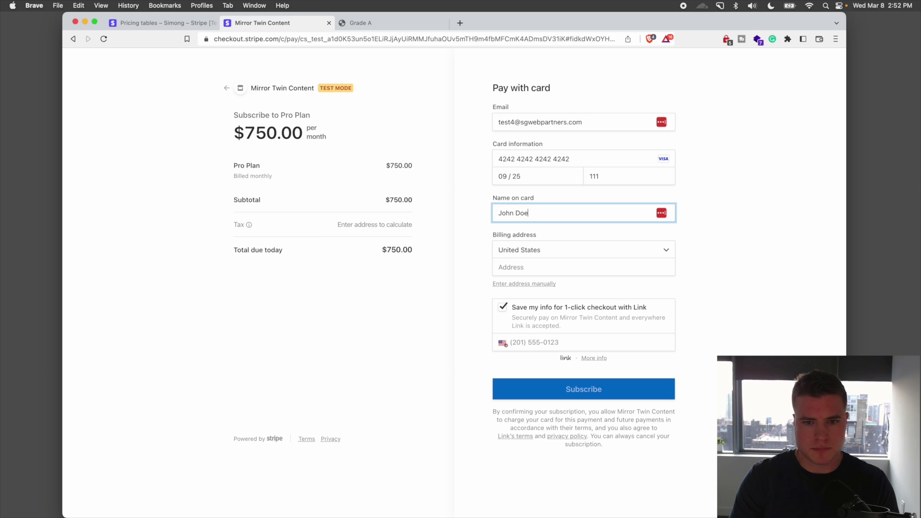
{"action": "left_click", "coordinate": [543, 267]}
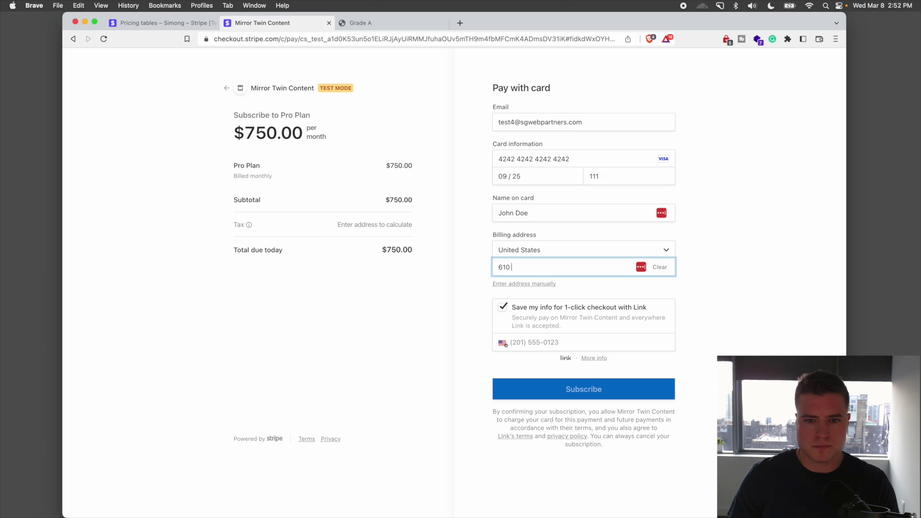
{"action": "left_click", "coordinate": [520, 312]}
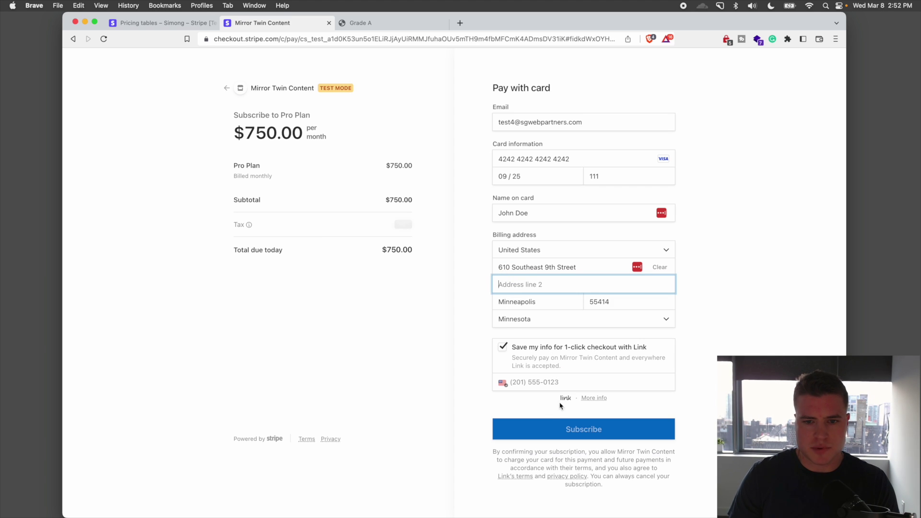
{"action": "left_click", "coordinate": [521, 351]}
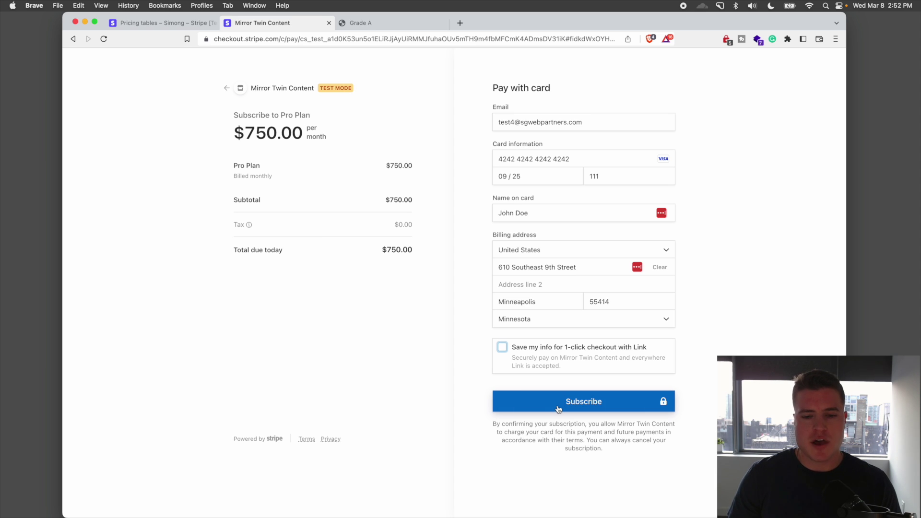
{"action": "left_click", "coordinate": [558, 408]}
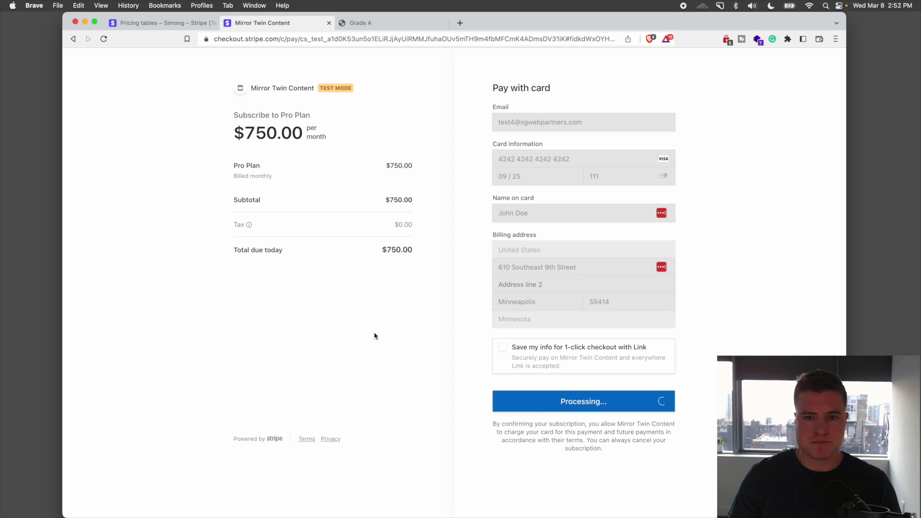
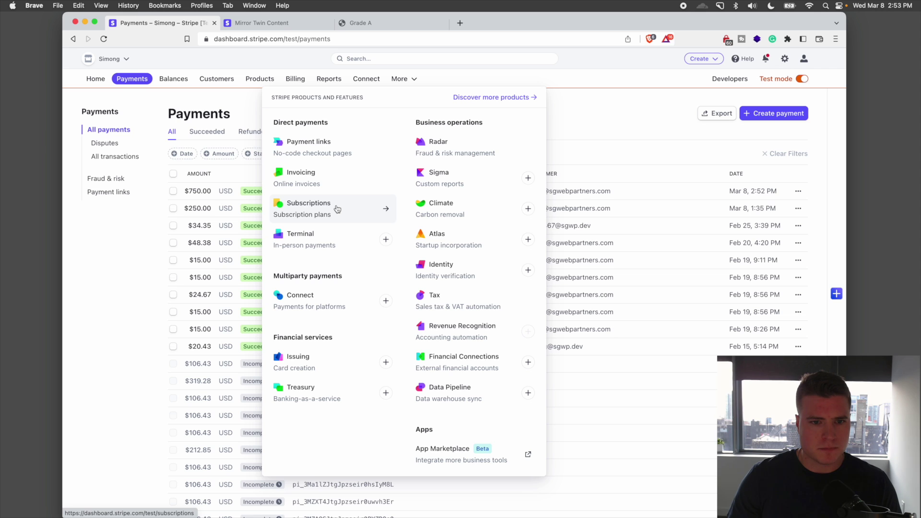
- Open the test customer portal settings from Subscriptions and paste its copied link into a new tab
{"action": "left_click", "coordinate": [337, 209]}
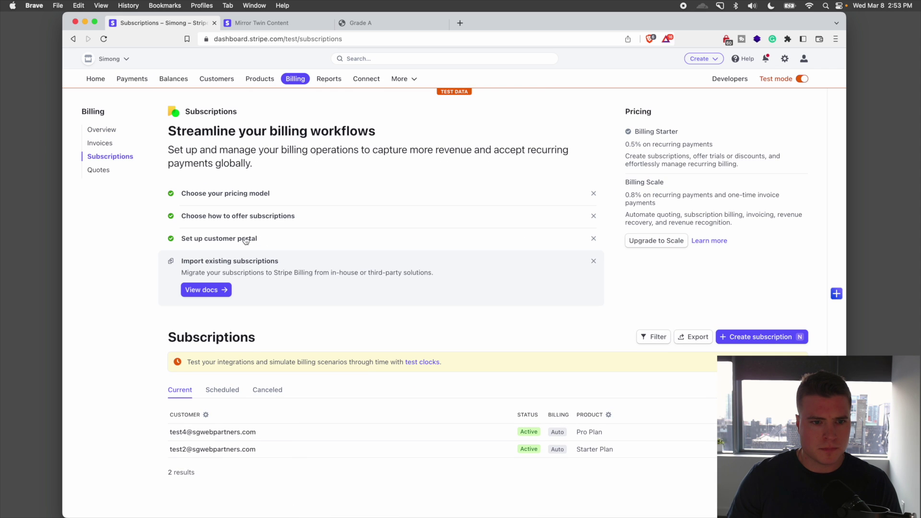
{"action": "left_click", "coordinate": [246, 239]}
{"action": "left_click", "coordinate": [247, 268]}
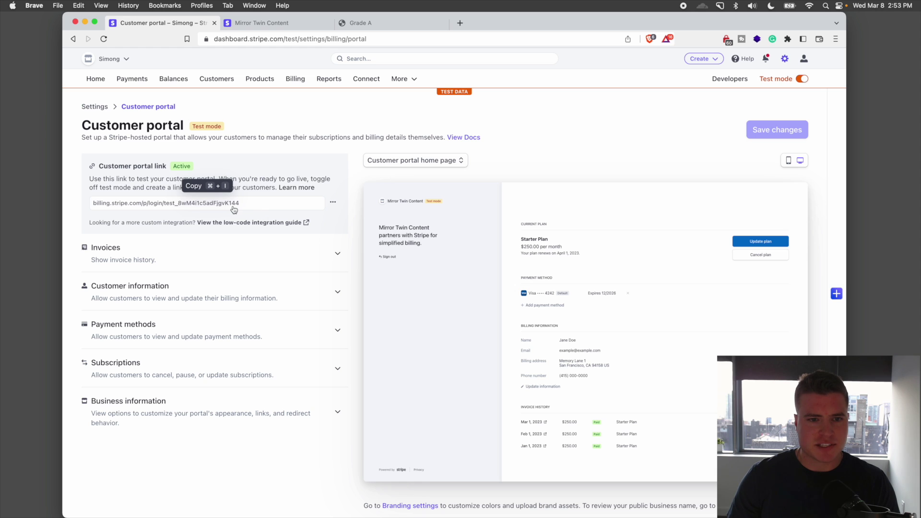
{"action": "left_click", "coordinate": [235, 209]}
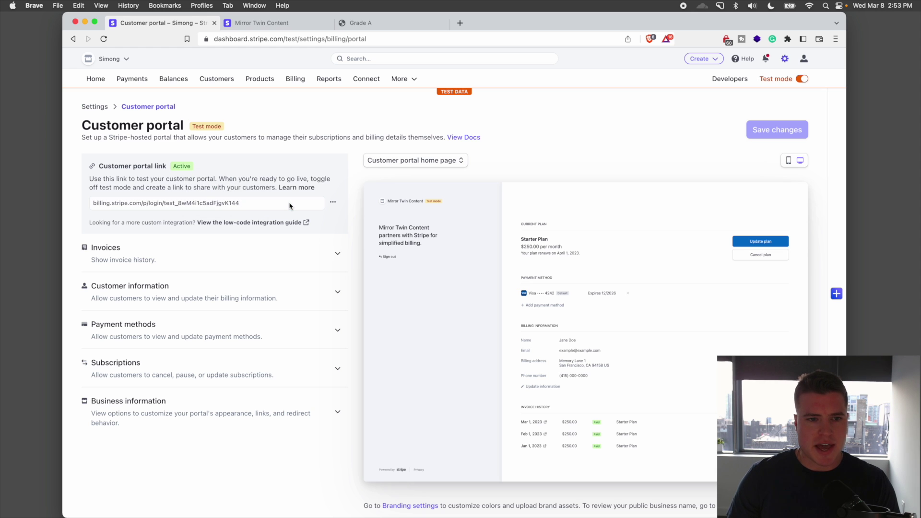
{"action": "key", "text": "super+t"}
{"action": "key", "text": "super+v"}
- Load the portal login and request a confirmation code for the test customer's email address
{"action": "key", "text": "Return"}
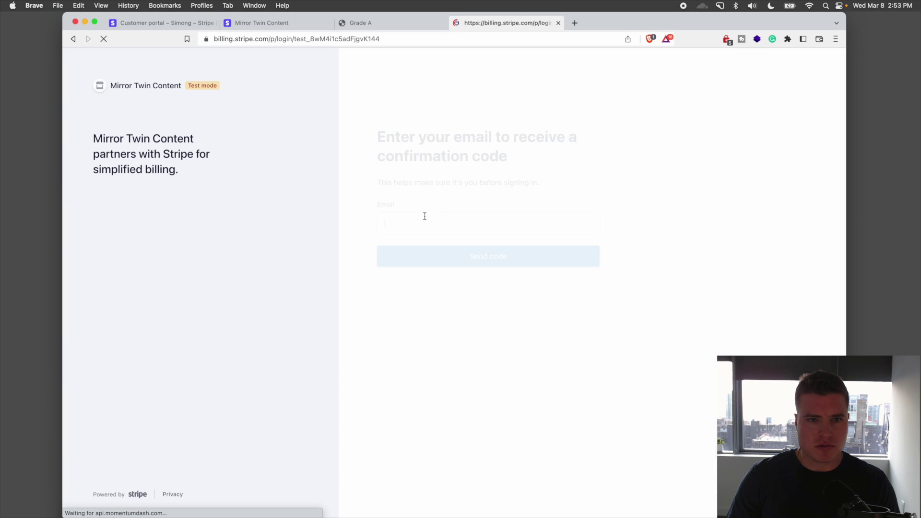
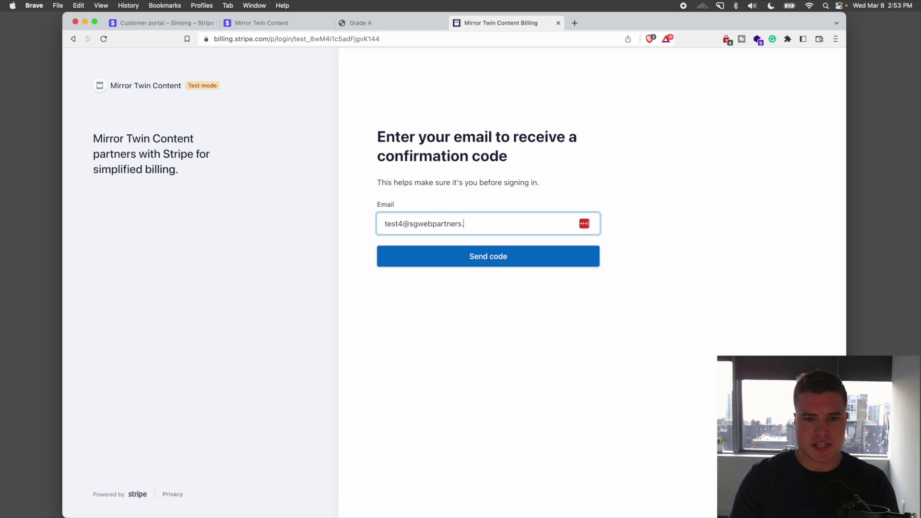
{"action": "key", "text": "Return"}
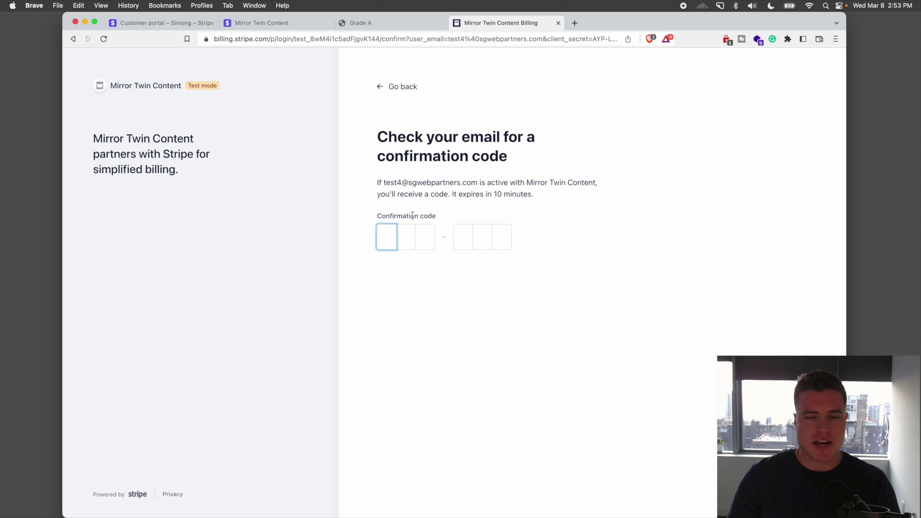
- Open the Gmail inbox in a new browser tab
{"action": "key", "text": "super+t"}
{"action": "type", "text": "ma"}
{"action": "key", "text": "Return"}
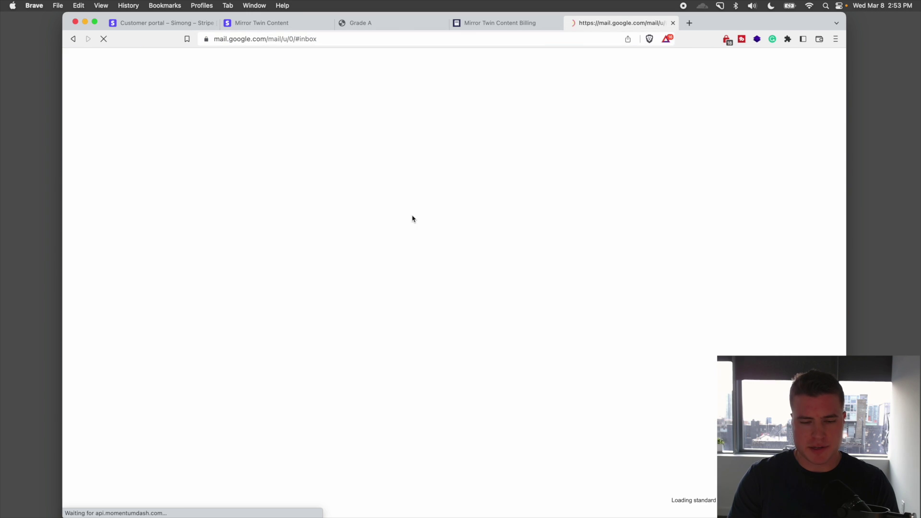
- Switch to the business mail account, copy the Stripe confirmation code, and paste it into the portal
{"action": "left_click", "coordinate": [829, 64]}
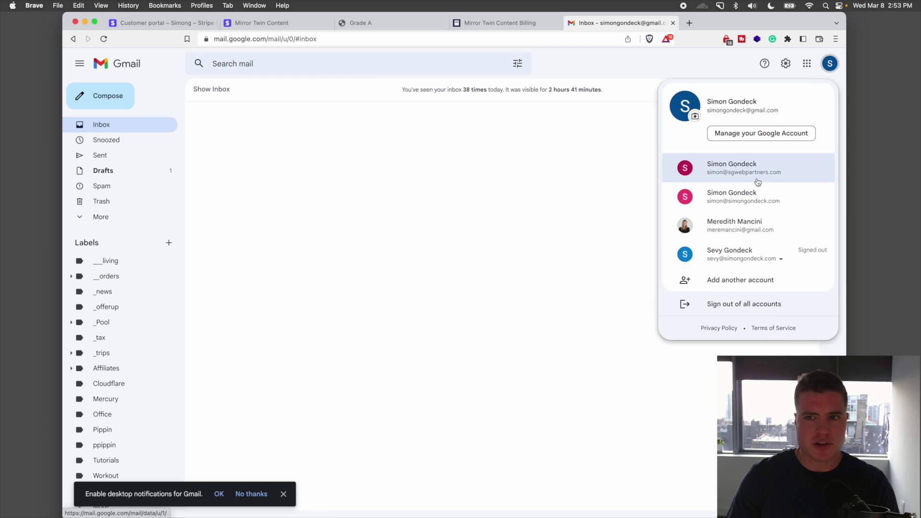
{"action": "left_click", "coordinate": [710, 173]}
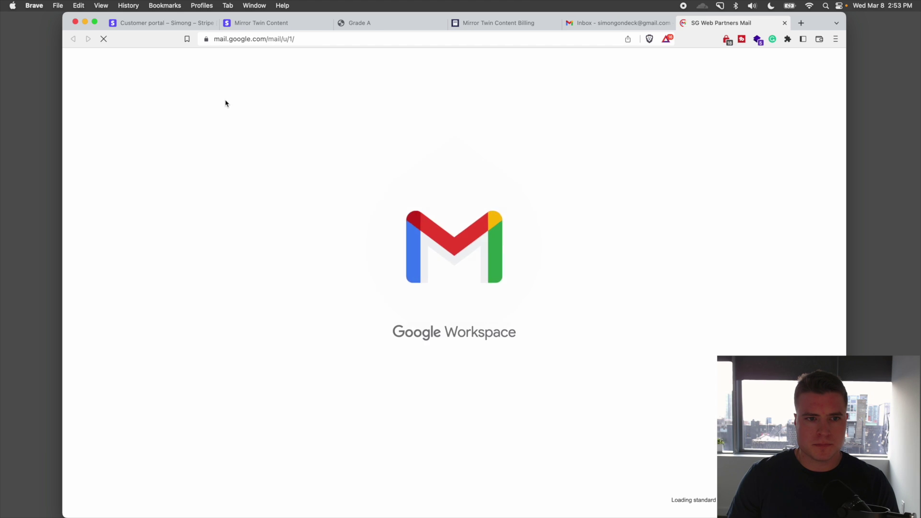
{"action": "left_click", "coordinate": [420, 133]}
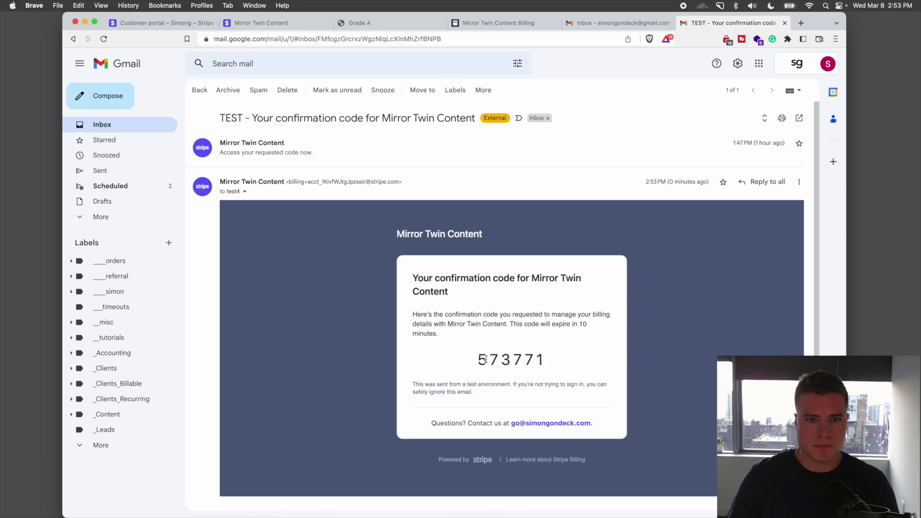
{"action": "double_click", "coordinate": [485, 359]}
{"action": "left_click", "coordinate": [484, 23]}
{"action": "key", "text": "super+v"}
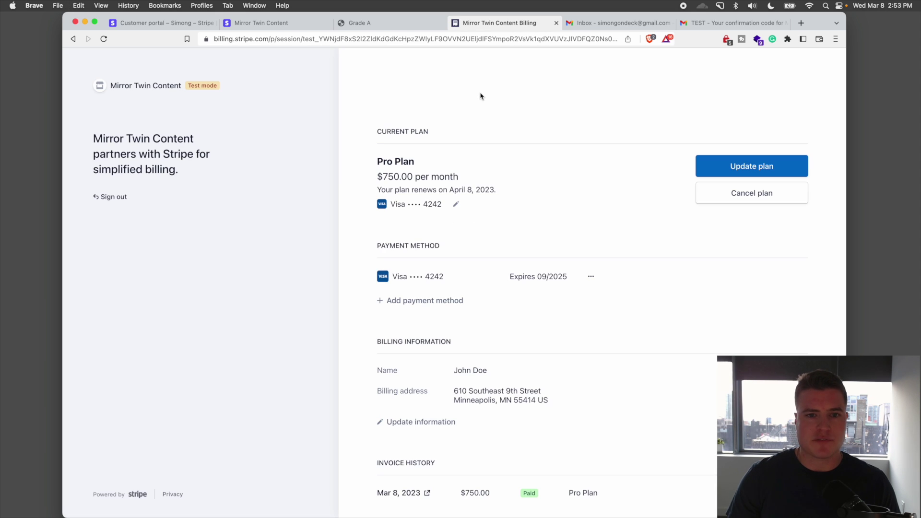
- Start a plan update, try the monthly Elite Plan, then back out of that change
{"action": "left_click", "coordinate": [713, 176]}
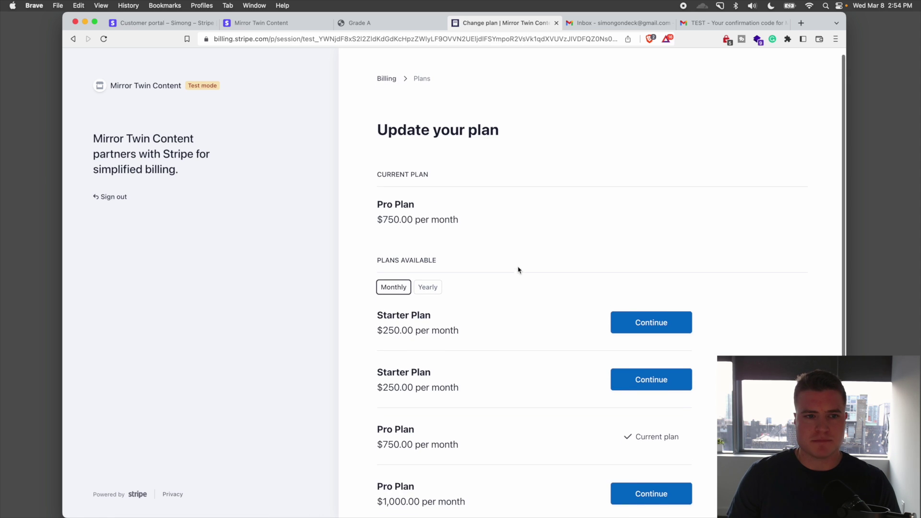
{"action": "scroll", "coordinate": [517, 270], "scroll_direction": "down", "scroll_amount": 4}
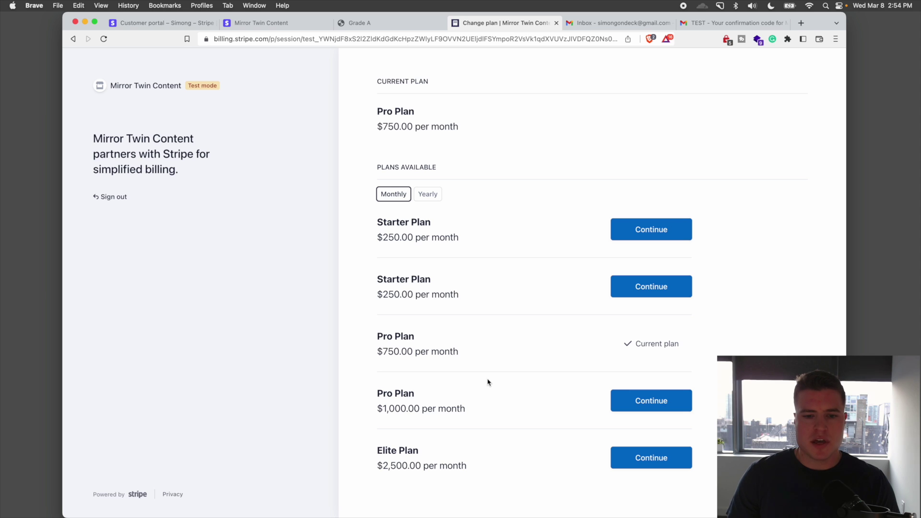
{"action": "left_click", "coordinate": [616, 463]}
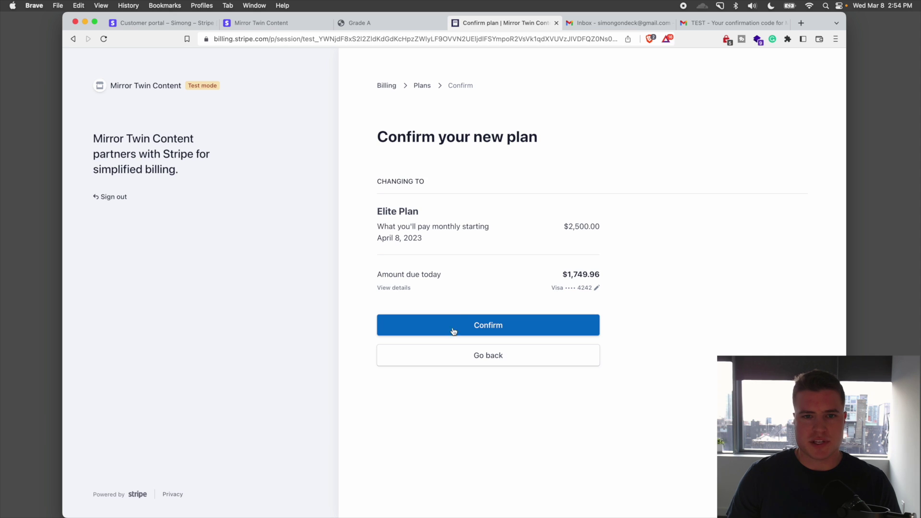
{"action": "left_click", "coordinate": [456, 355]}
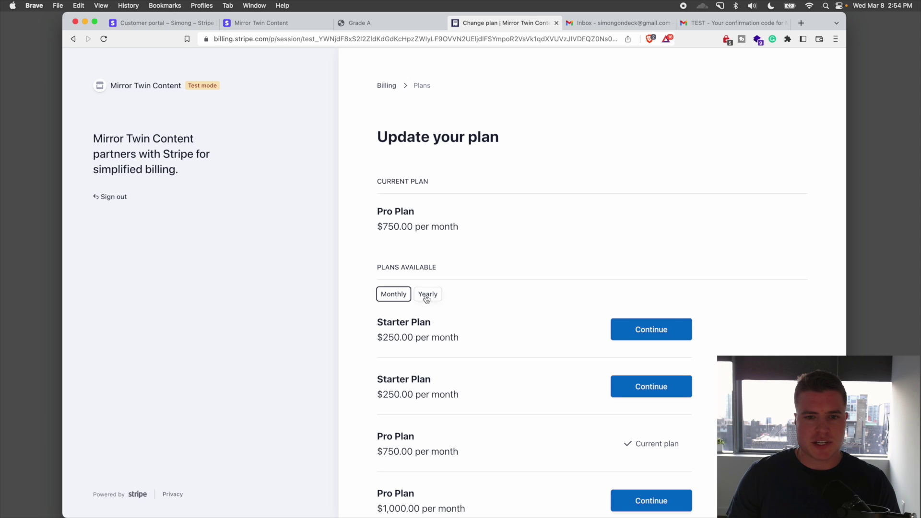
- Switch to yearly pricing and confirm the change to the $7,500 yearly Pro Plan
{"action": "left_click", "coordinate": [427, 297]}
{"action": "scroll", "coordinate": [517, 312], "scroll_direction": "down", "scroll_amount": 1}
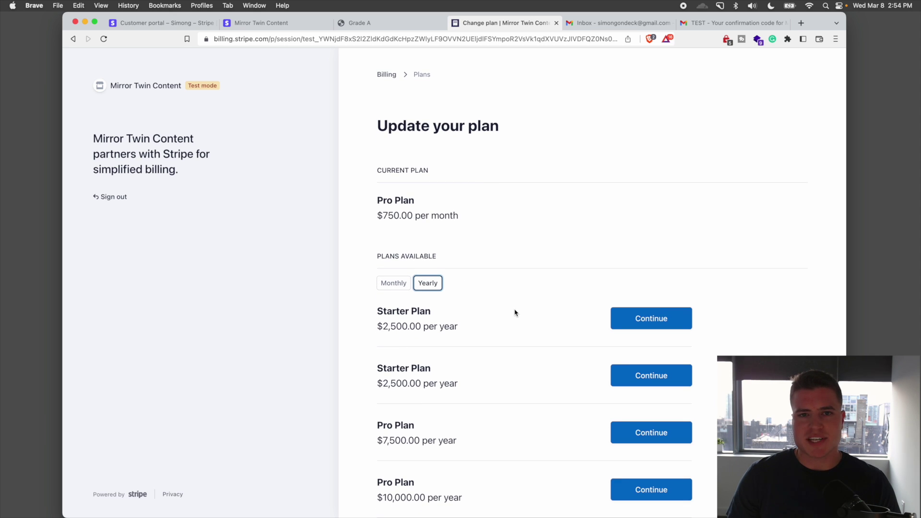
{"action": "scroll", "coordinate": [514, 312], "scroll_direction": "down", "scroll_amount": 2}
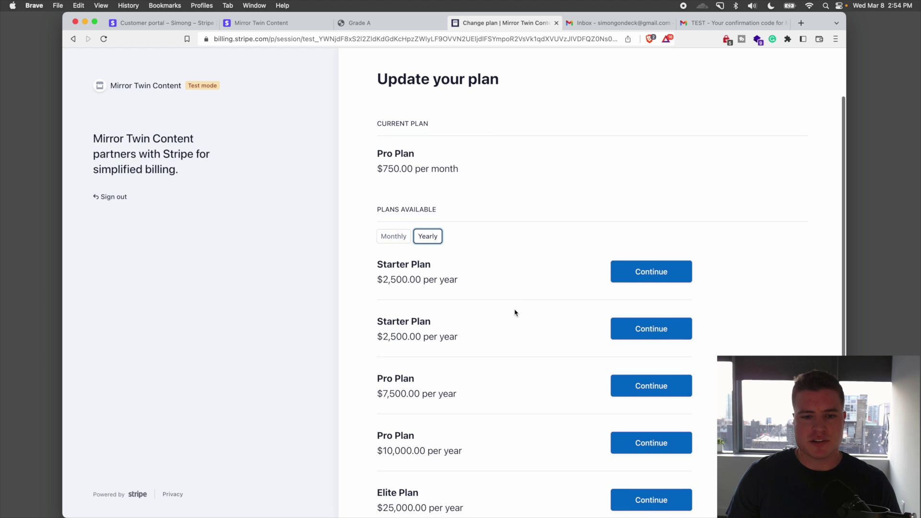
{"action": "scroll", "coordinate": [515, 312], "scroll_direction": "down", "scroll_amount": 1}
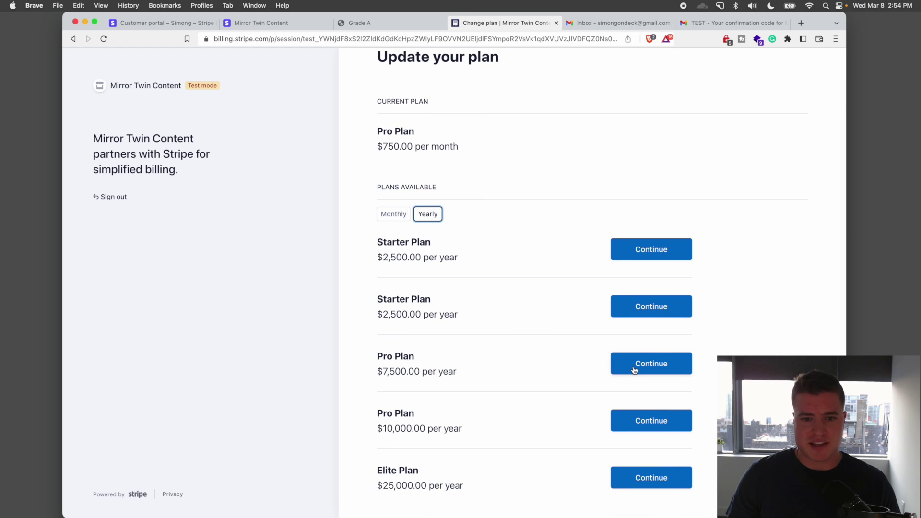
{"action": "scroll", "coordinate": [634, 369], "scroll_direction": "down", "scroll_amount": 1}
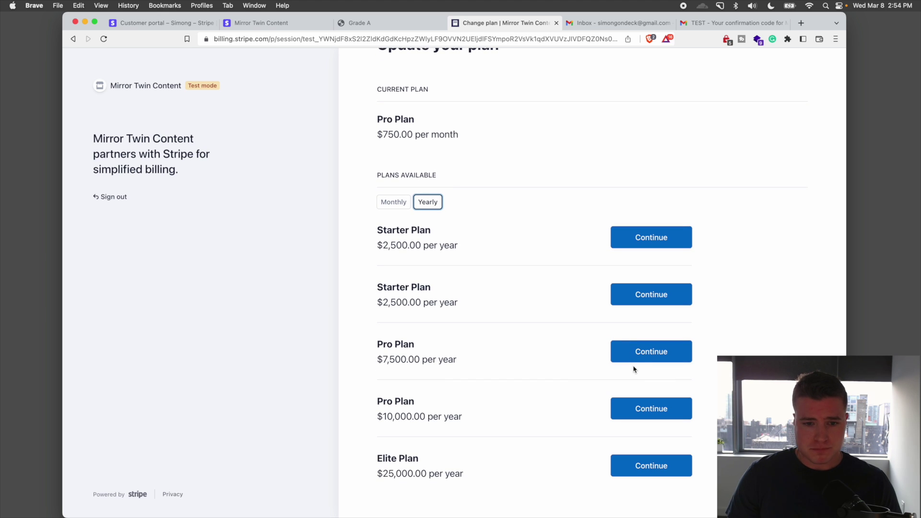
{"action": "left_click", "coordinate": [633, 361]}
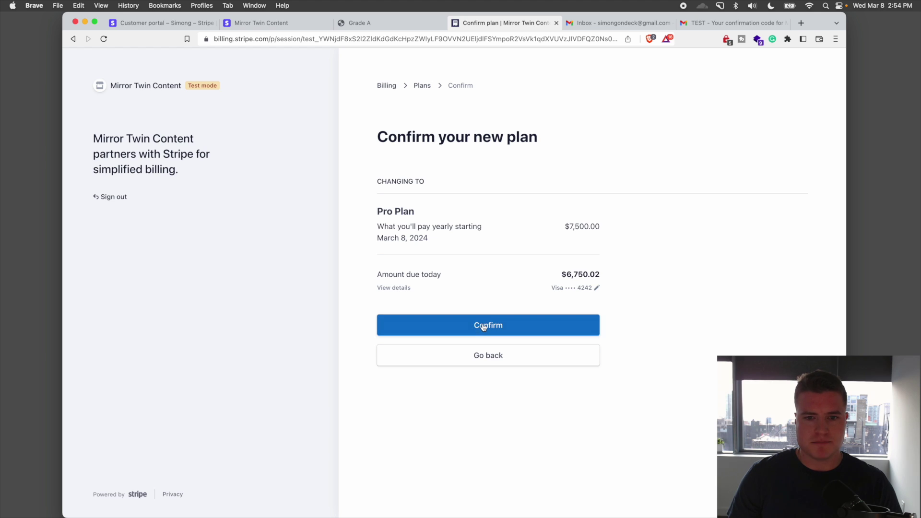
{"action": "left_click", "coordinate": [483, 327]}
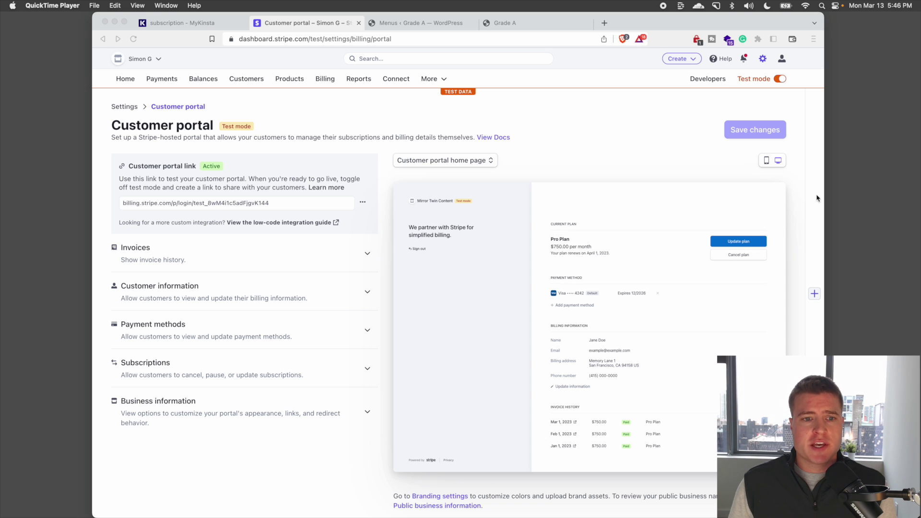
- Copy the customer portal link and go to the Grade A site's WordPress menu editor
{"action": "left_click", "coordinate": [270, 205]}
{"action": "left_click", "coordinate": [258, 204]}
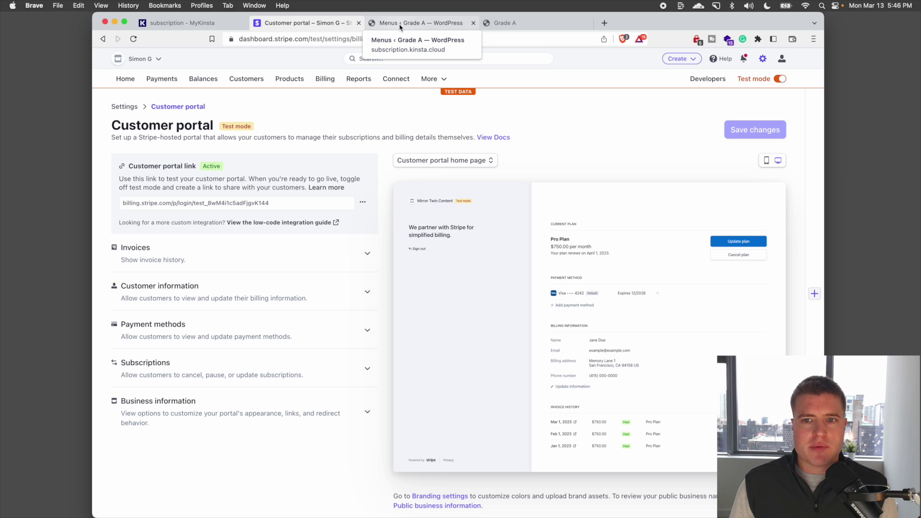
{"action": "left_click", "coordinate": [522, 24]}
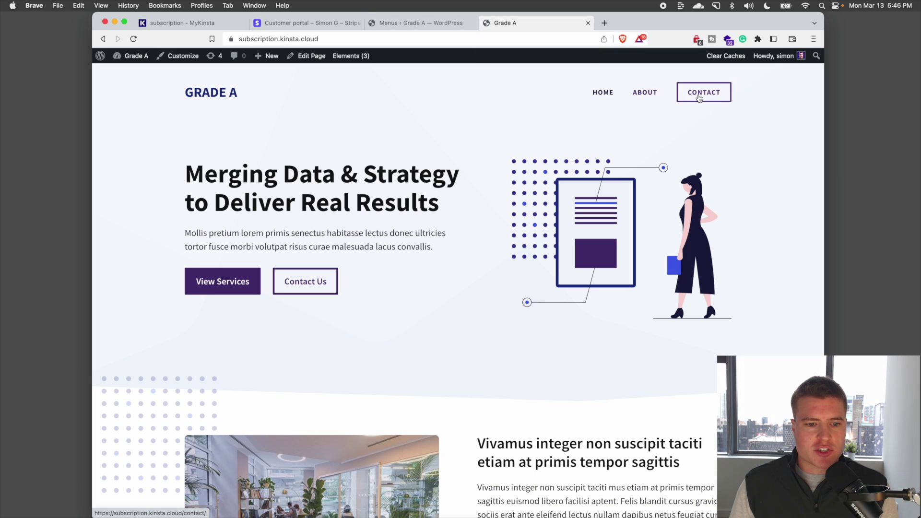
{"action": "left_click", "coordinate": [415, 23]}
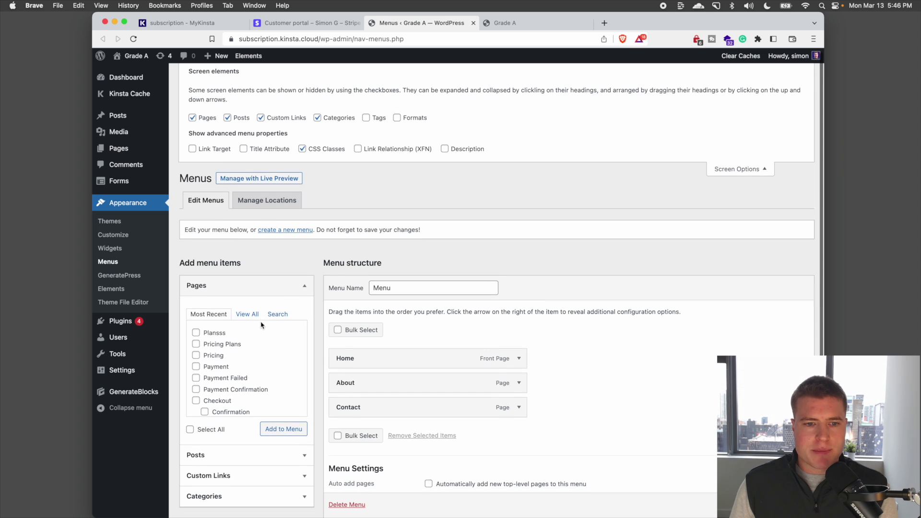
{"action": "scroll", "coordinate": [259, 336], "scroll_direction": "down", "scroll_amount": 1}
- Add a custom link with the portal URL and link text 'Account' to the menu
{"action": "left_click", "coordinate": [245, 437]}
{"action": "key", "text": "super+v"}
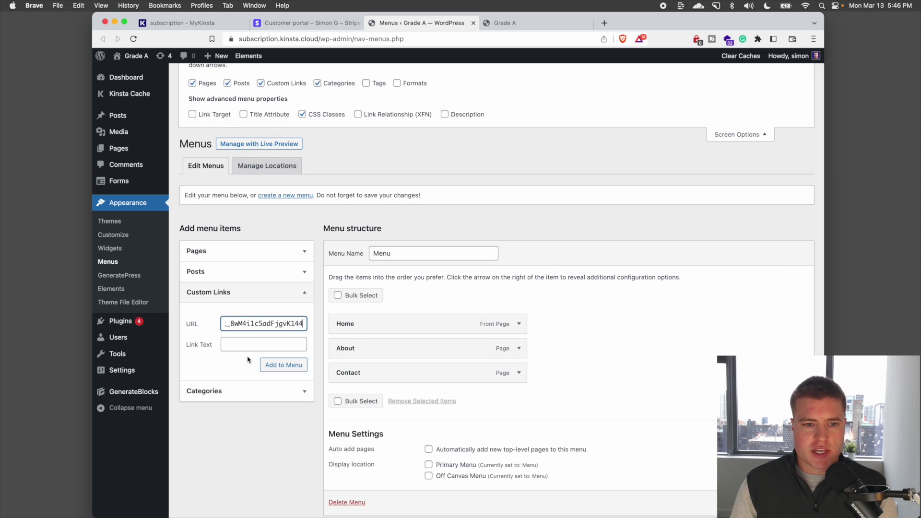
{"action": "left_click", "coordinate": [247, 346]}
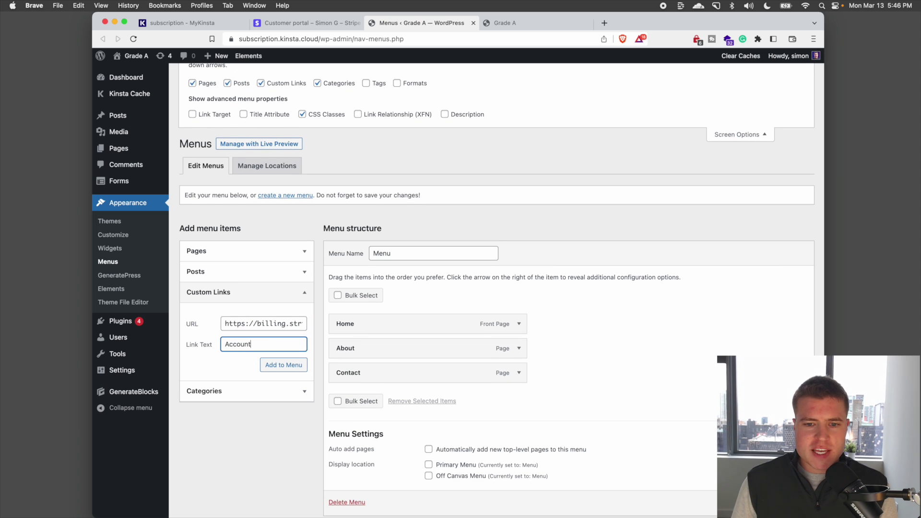
{"action": "type", "text": "Account"}
{"action": "left_click", "coordinate": [272, 363]}
- Remove the Contact item from the menu
{"action": "left_click", "coordinate": [519, 373]}
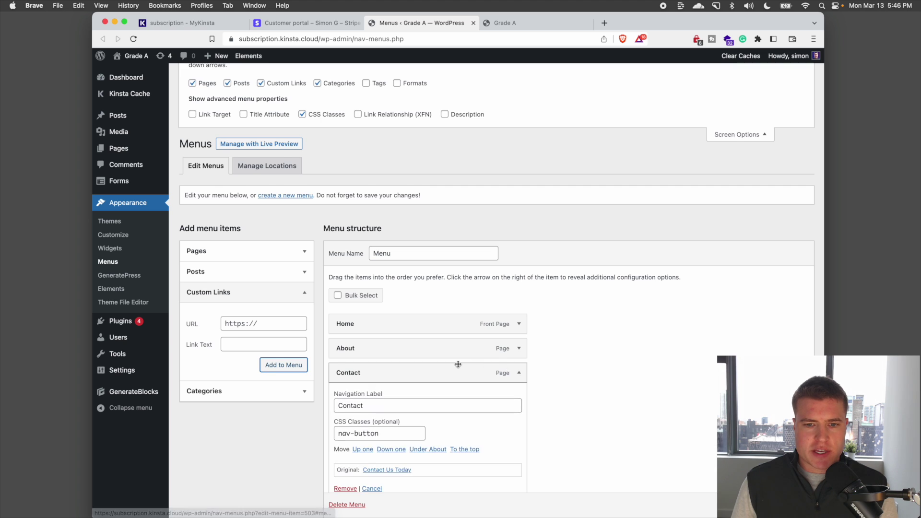
{"action": "scroll", "coordinate": [381, 415], "scroll_direction": "down", "scroll_amount": 1}
{"action": "left_click", "coordinate": [345, 438]}
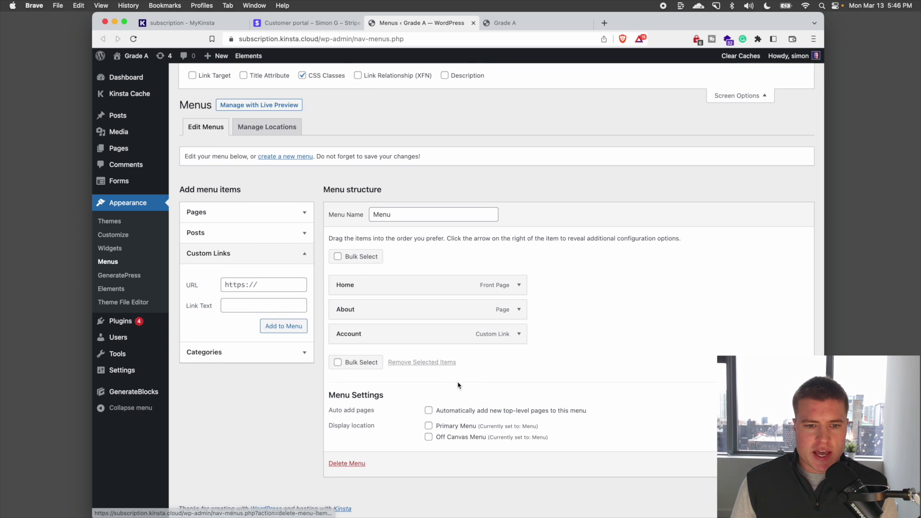
- Set the Account item's CSS class to nav-button
{"action": "left_click", "coordinate": [519, 333]}
{"action": "left_click", "coordinate": [380, 421]}
{"action": "key", "text": "cmd+v"}
{"action": "key", "text": "cmd+a"}
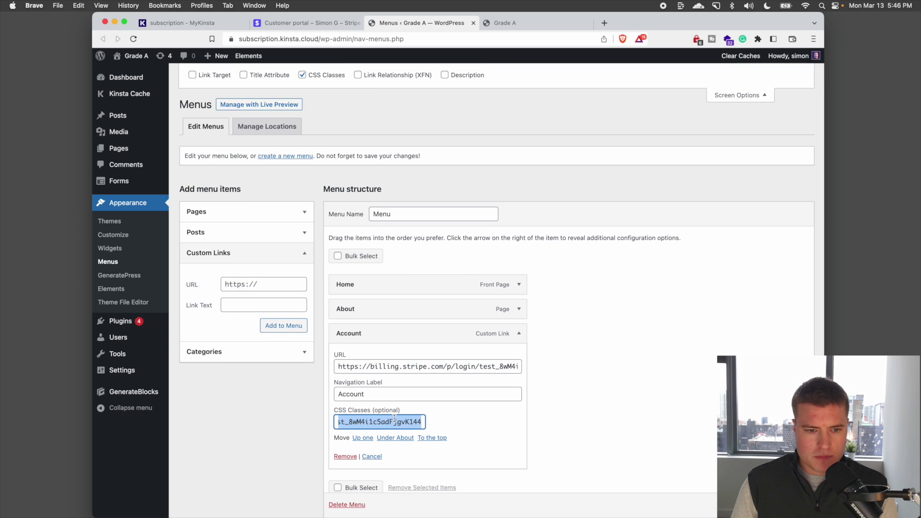
{"action": "type", "text": "nav"}
{"action": "key", "text": "cmd+a"}
{"action": "key", "text": "shift+cmd+v"}
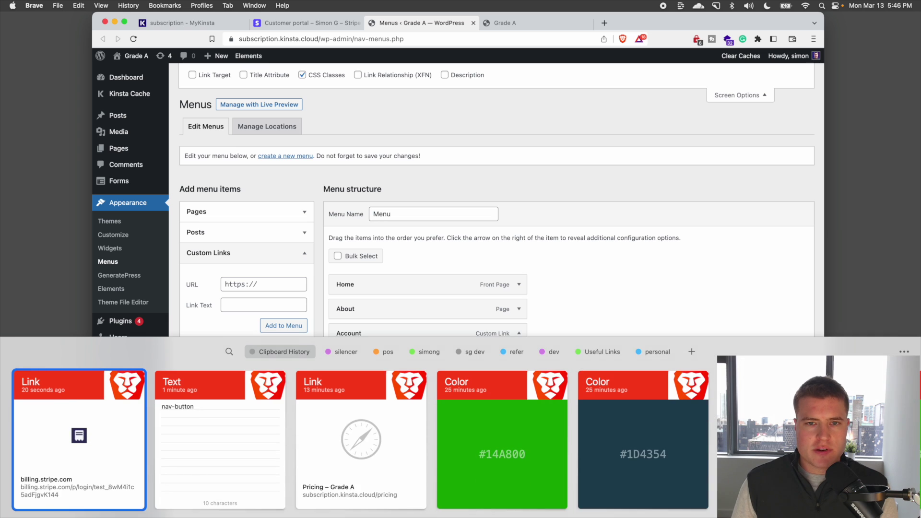
{"action": "key", "text": "Return"}
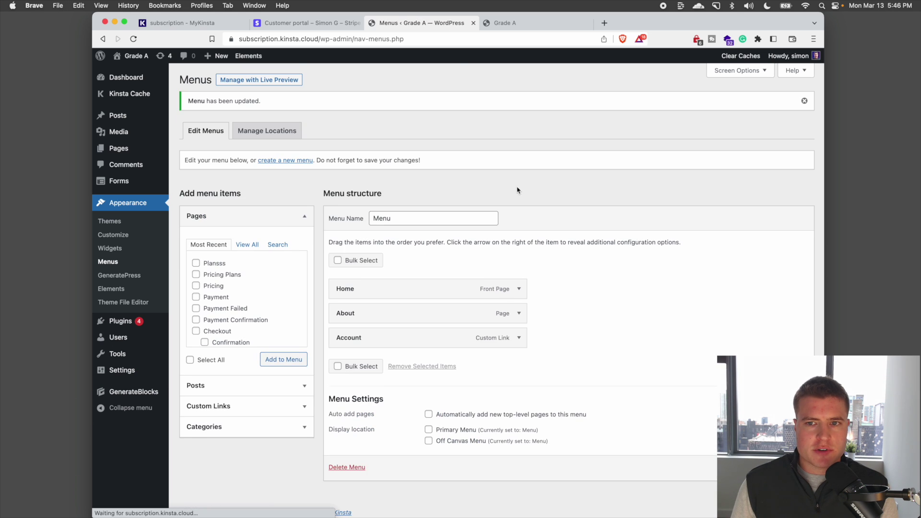
- Save the menu and check the new Account button on the live site
{"action": "key", "text": "cmd+4"}
{"action": "key", "text": "cmd+r"}
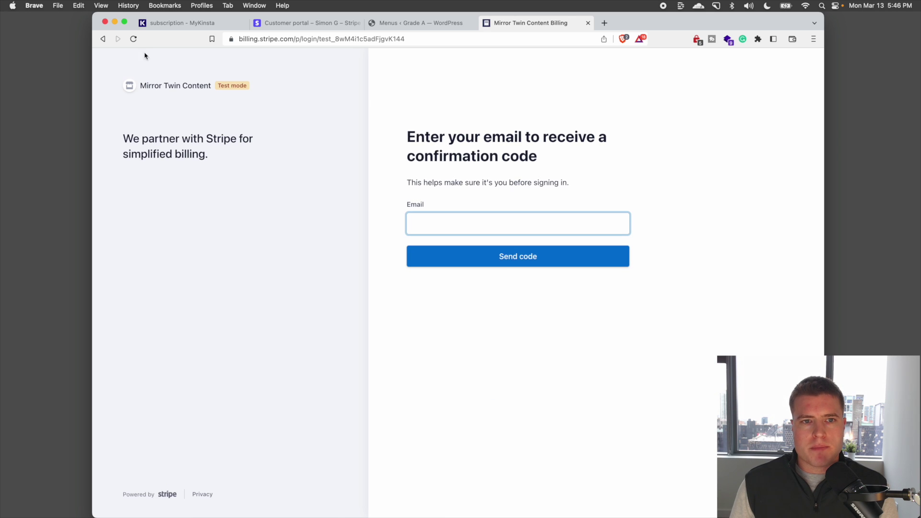
{"action": "left_click", "coordinate": [102, 39]}
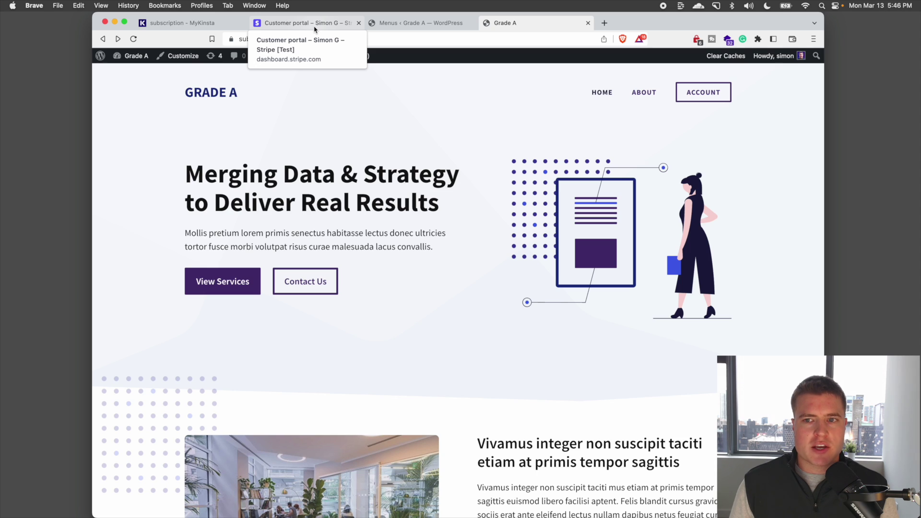
{"action": "left_click", "coordinate": [315, 29]}
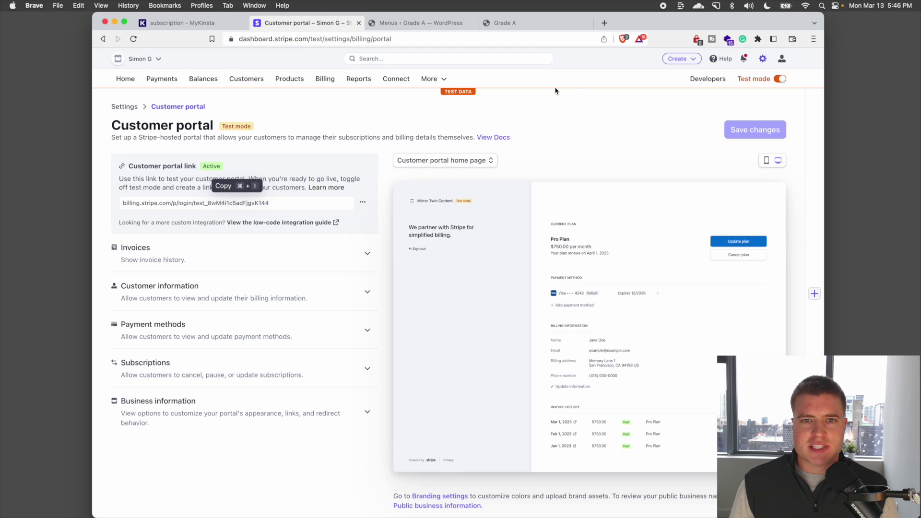
- Copy the live-mode portal link and replace the Account menu item's test URL with it, saving the menu
{"action": "left_click", "coordinate": [775, 83]}
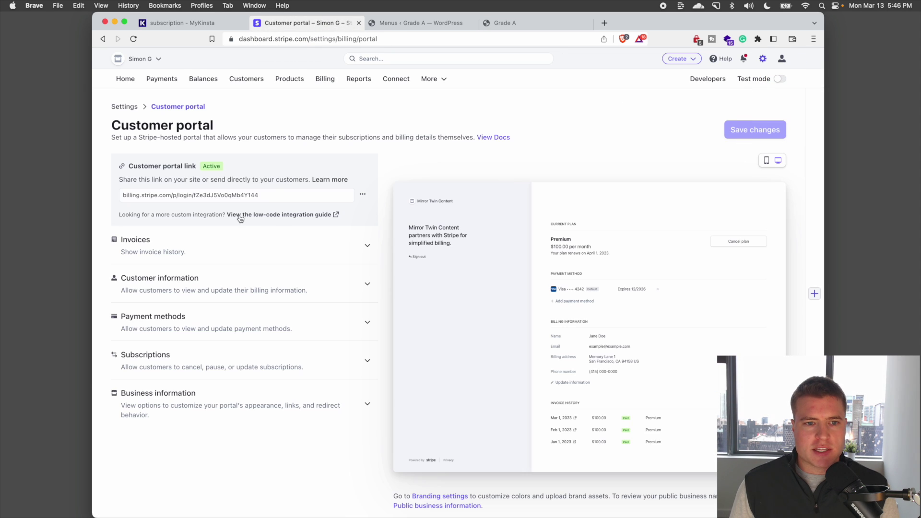
{"action": "left_click", "coordinate": [241, 193]}
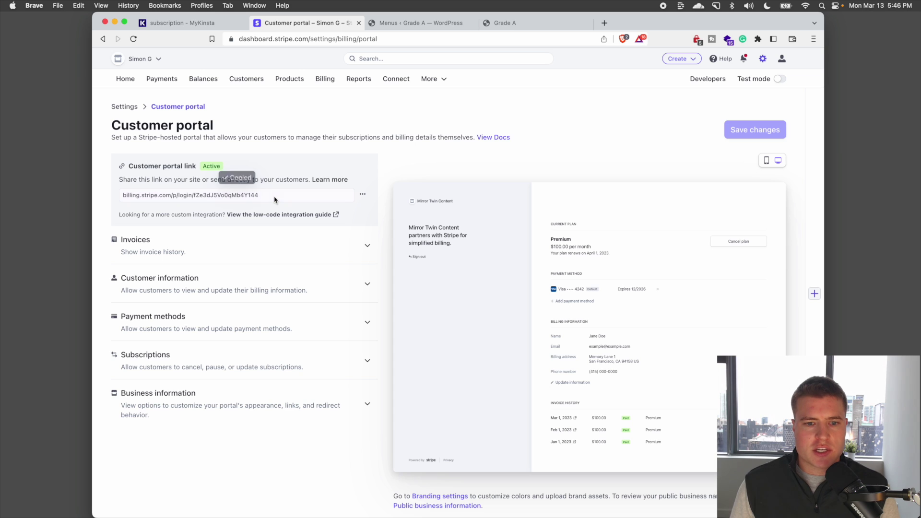
{"action": "left_click", "coordinate": [419, 22]}
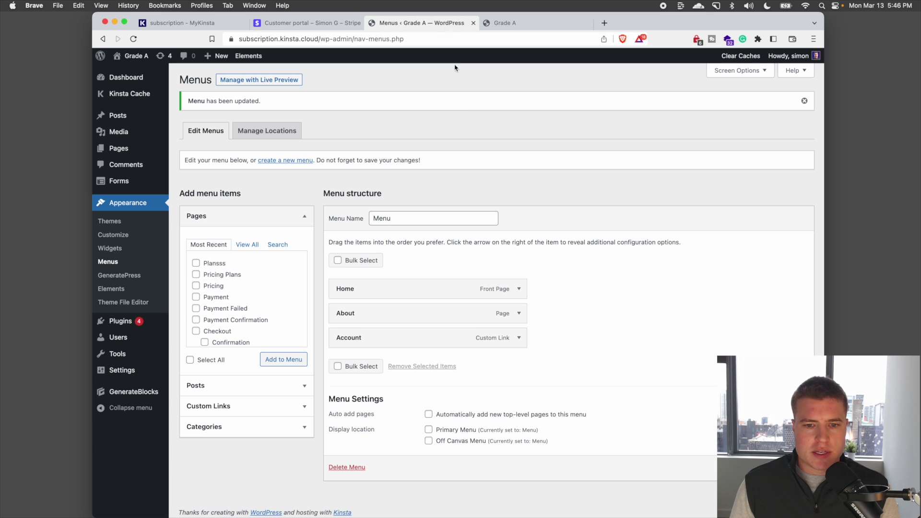
{"action": "left_click", "coordinate": [518, 338]}
{"action": "triple_click", "coordinate": [463, 370]}
{"action": "key", "text": "super+v"}
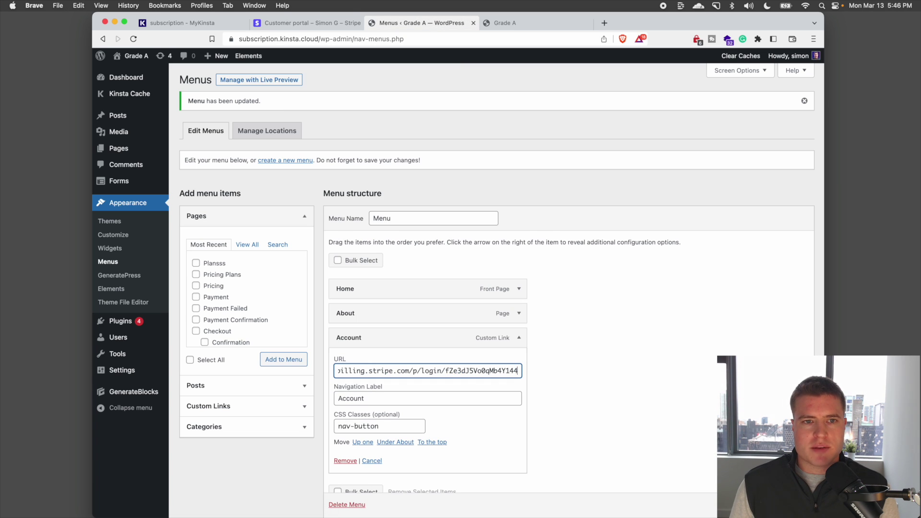
{"action": "key", "text": "Return"}
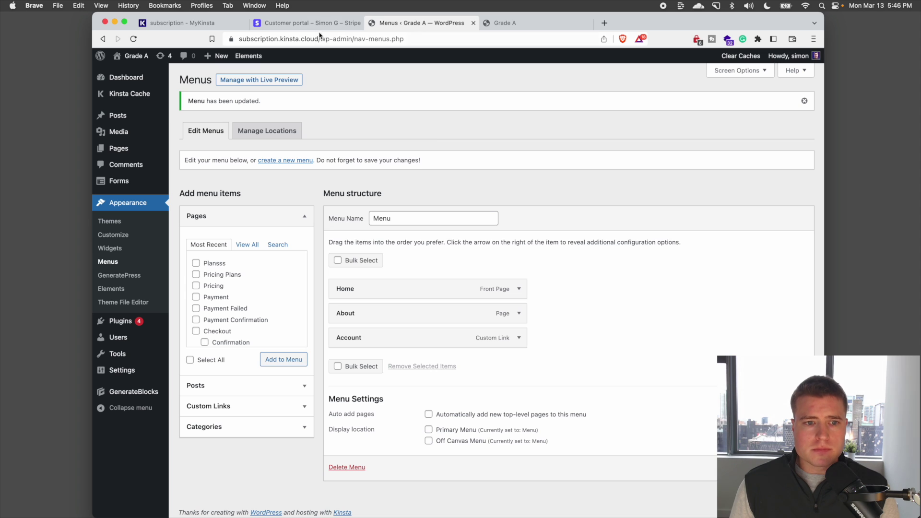
{"action": "left_click", "coordinate": [320, 27]}
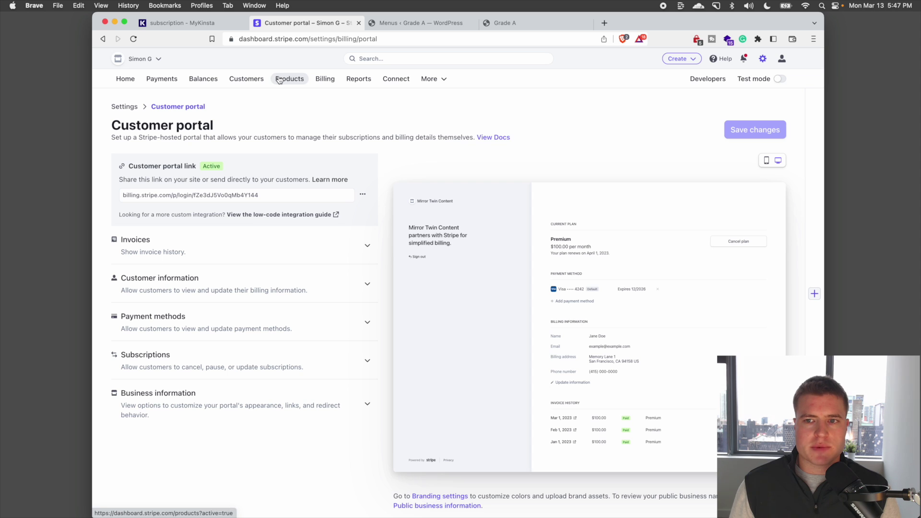
- From test mode, copy the Pro Plan product to live mode and open its live product page
{"action": "left_click", "coordinate": [744, 79]}
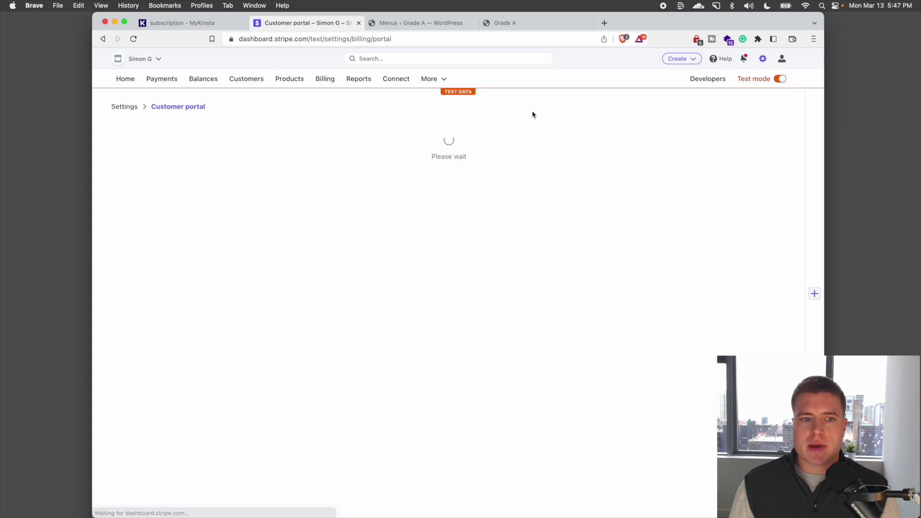
{"action": "left_click", "coordinate": [289, 80]}
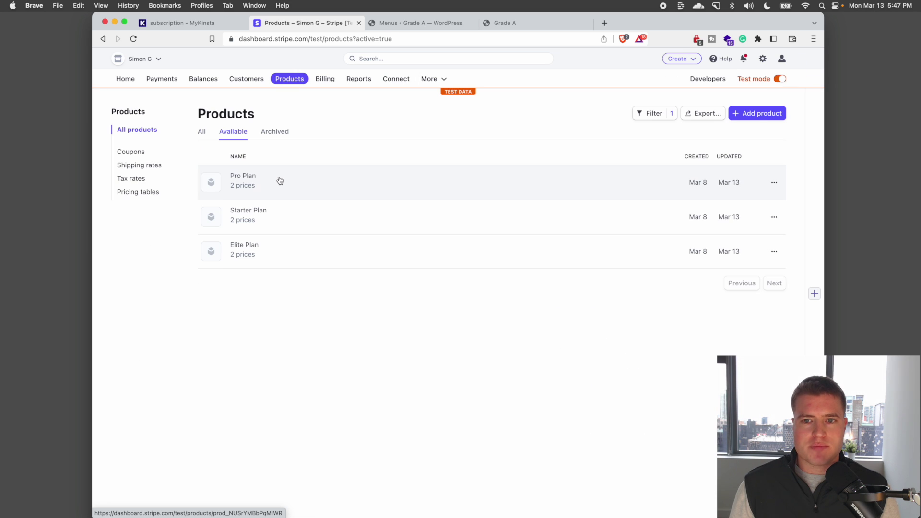
{"action": "left_click", "coordinate": [280, 180]}
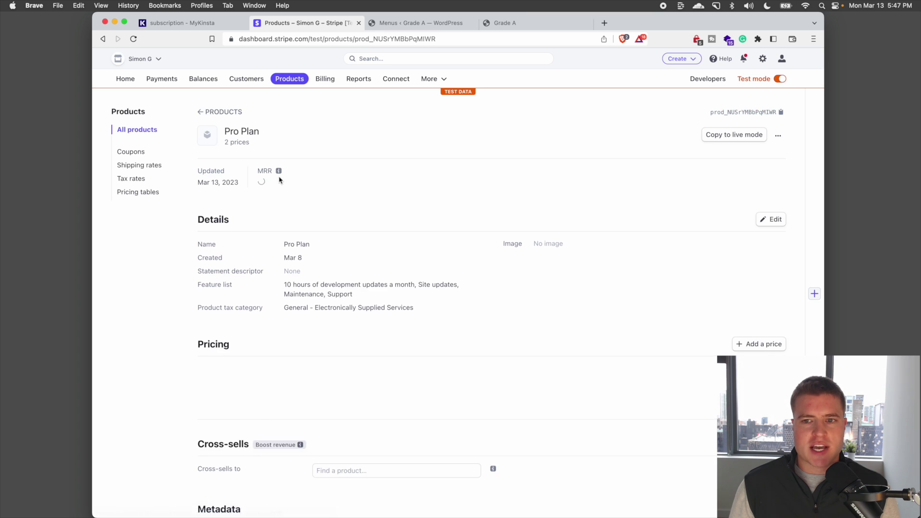
{"action": "left_click", "coordinate": [738, 140]}
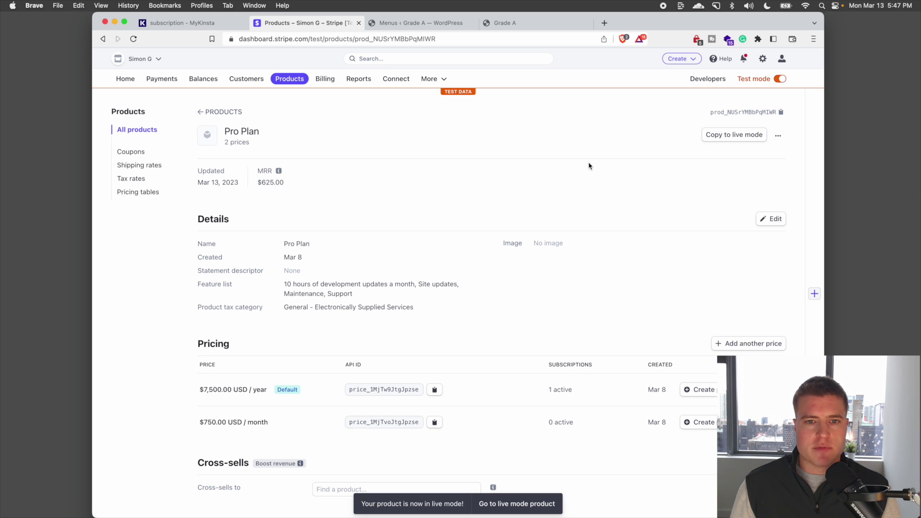
{"action": "left_click", "coordinate": [535, 504]}
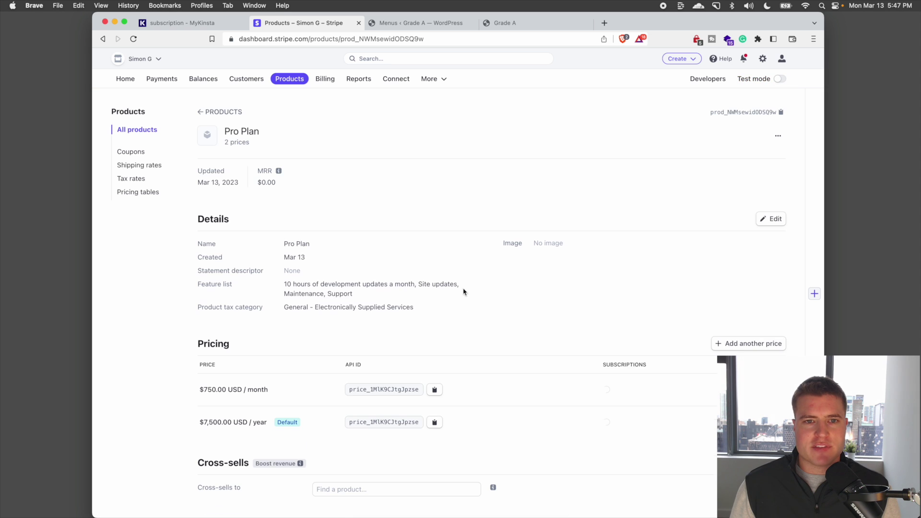